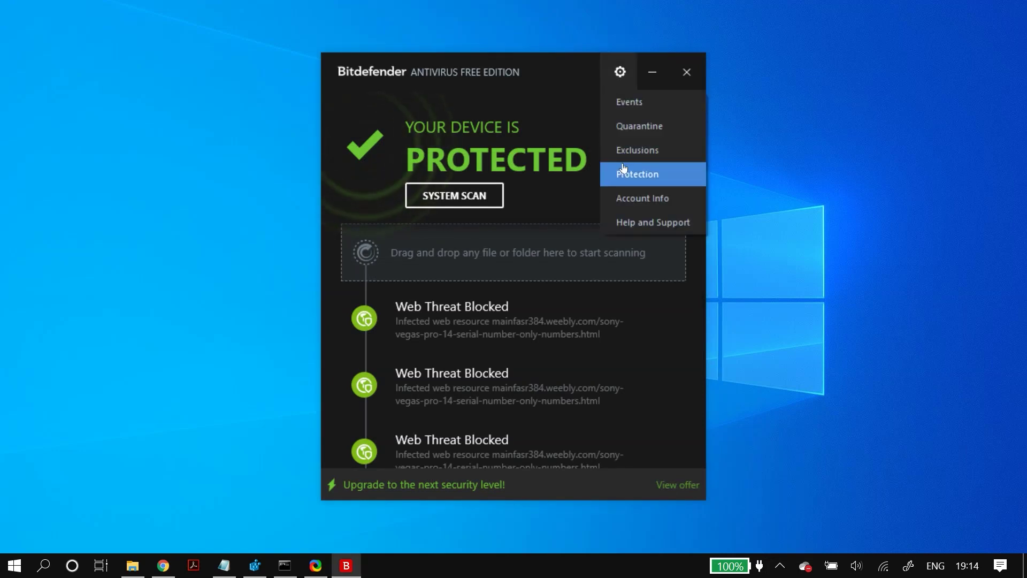
# Switch Bitdefender's Protection Shield to Off and close the antivirus window
pyautogui.click(752, 168)
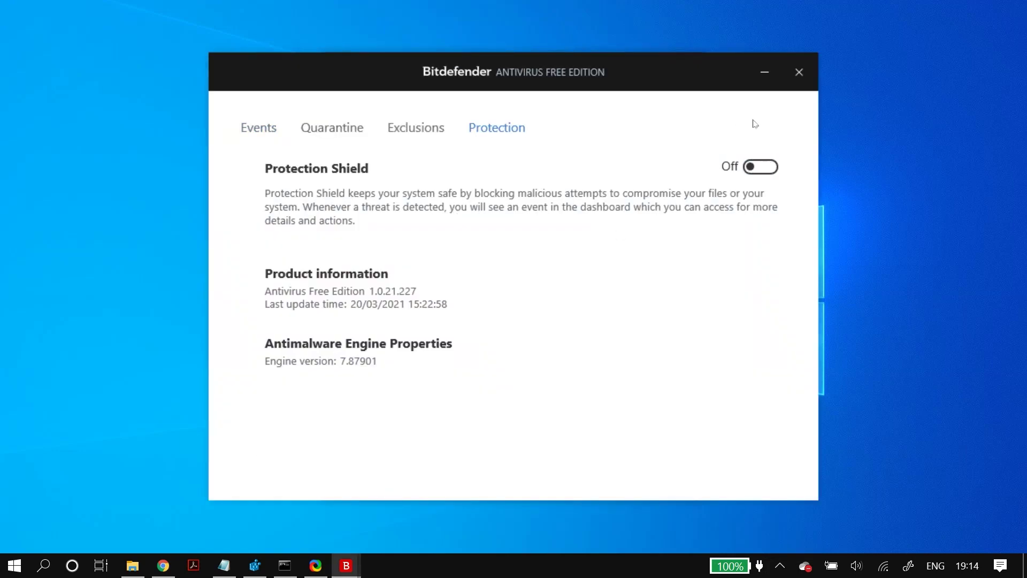
pyautogui.click(799, 73)
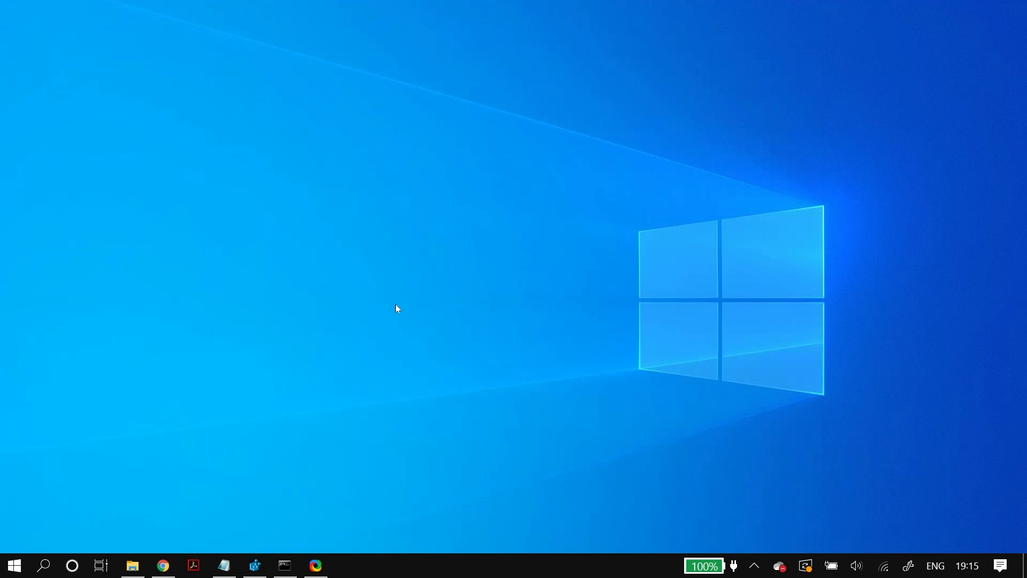
# Launch Device Manager from a Windows search for 'dev' and move its window right
pyautogui.press('super')
pyautogui.write('dev')
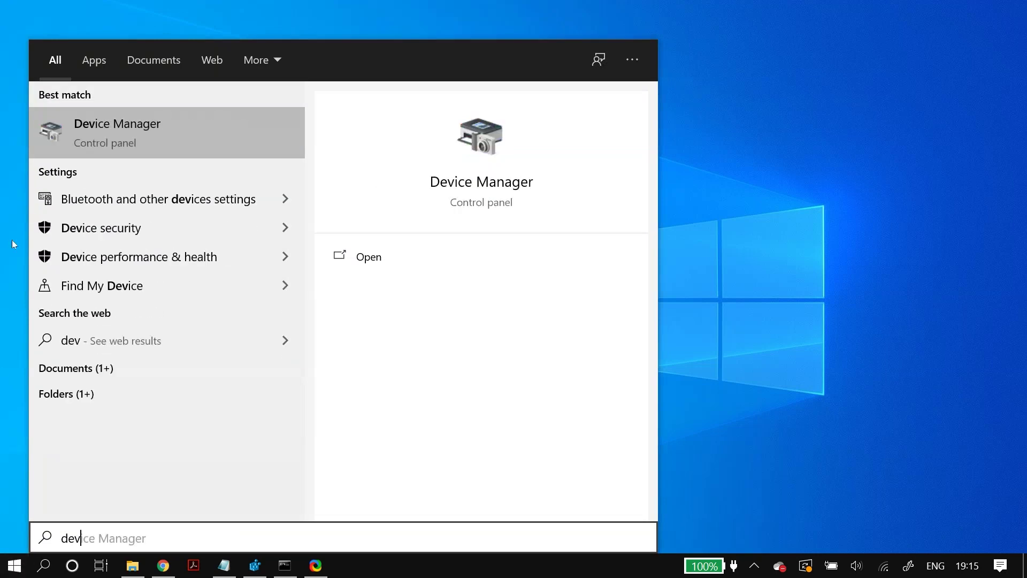
pyautogui.click(185, 136)
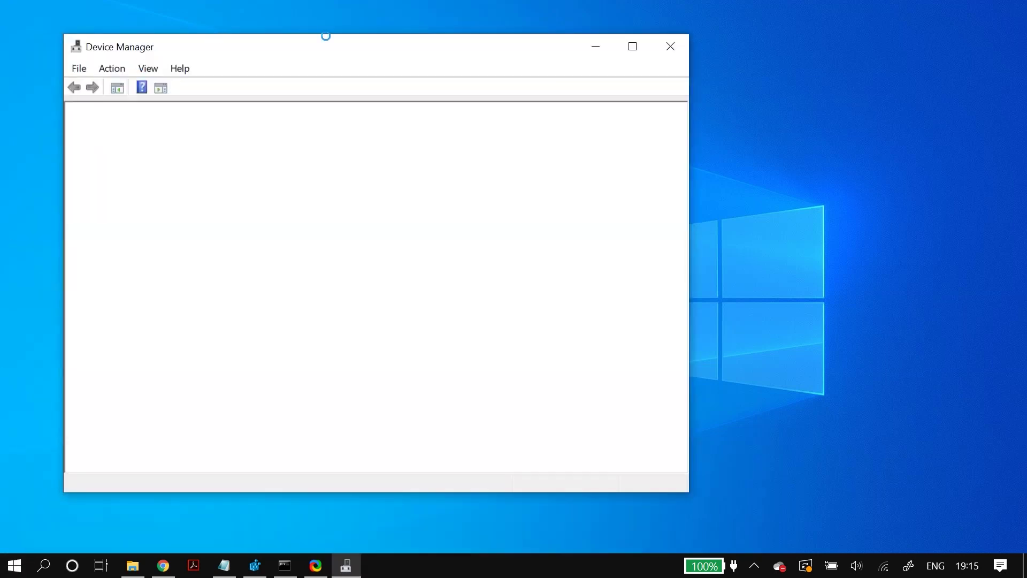
pyautogui.moveTo(395, 51); pyautogui.dragTo(517, 55)
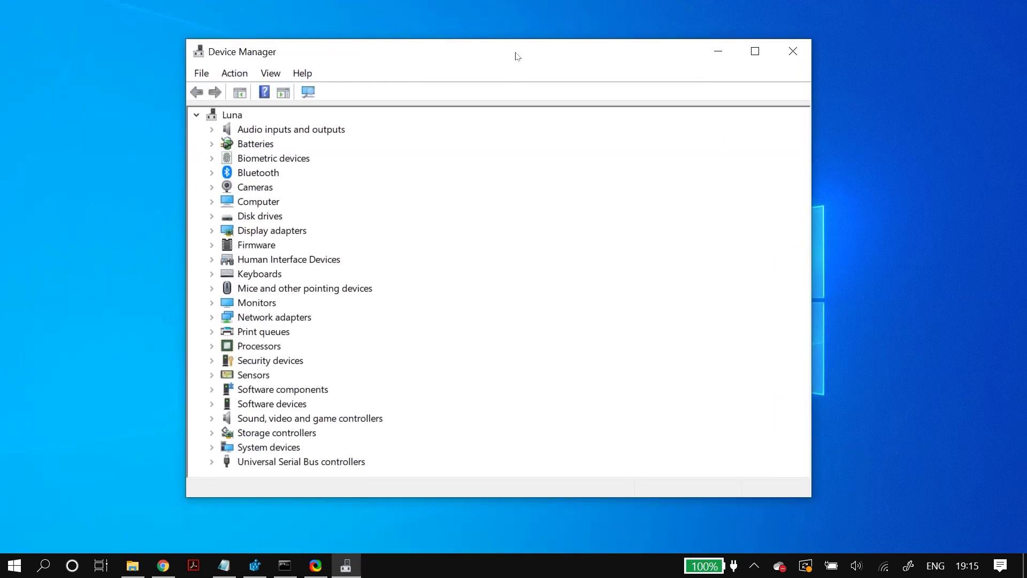
# Uninstall the Integrated Camera under Cameras, deleting its driver software as well
pyautogui.doubleClick(263, 188)
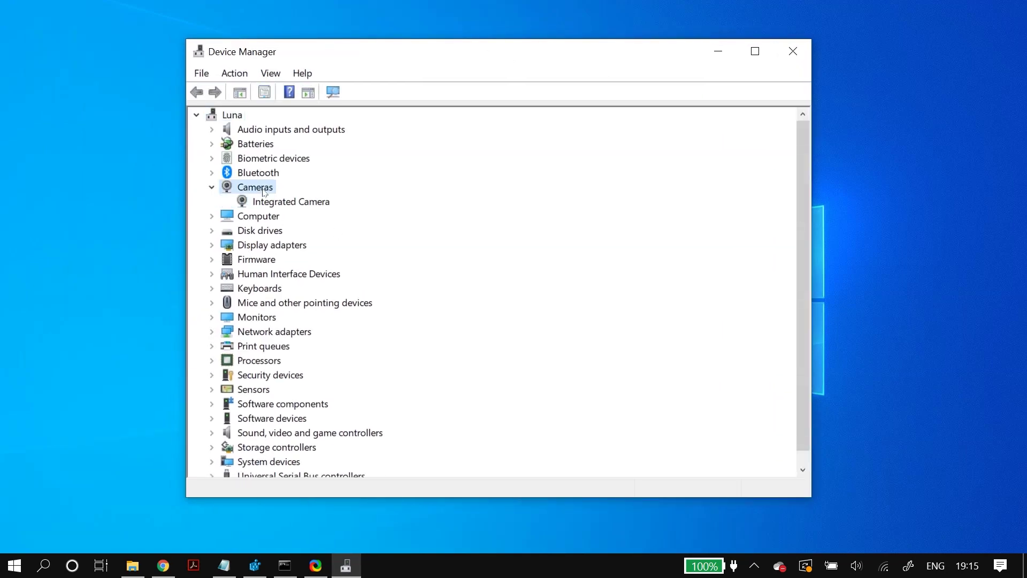
pyautogui.click(304, 202)
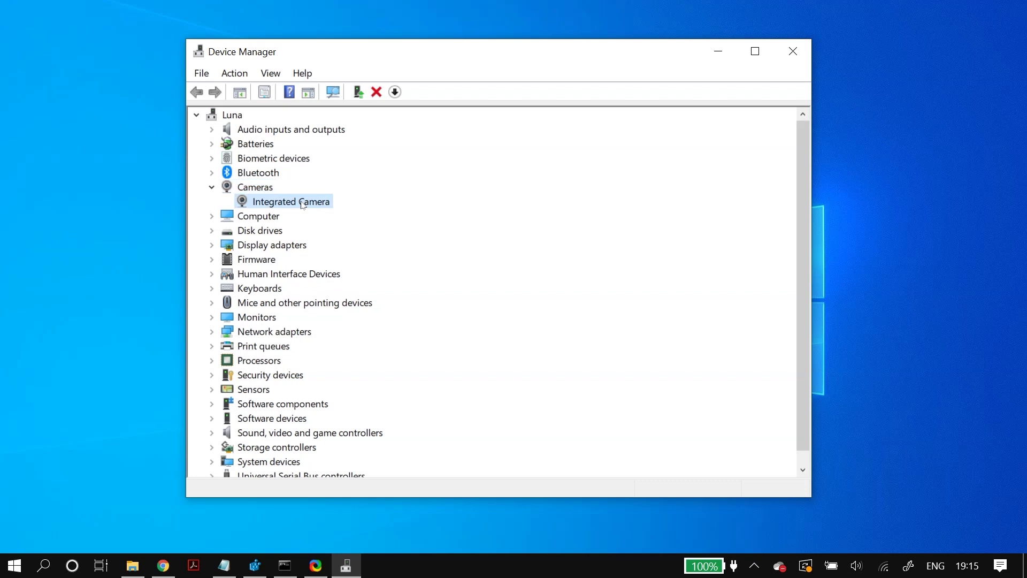
pyautogui.rightClick(303, 204)
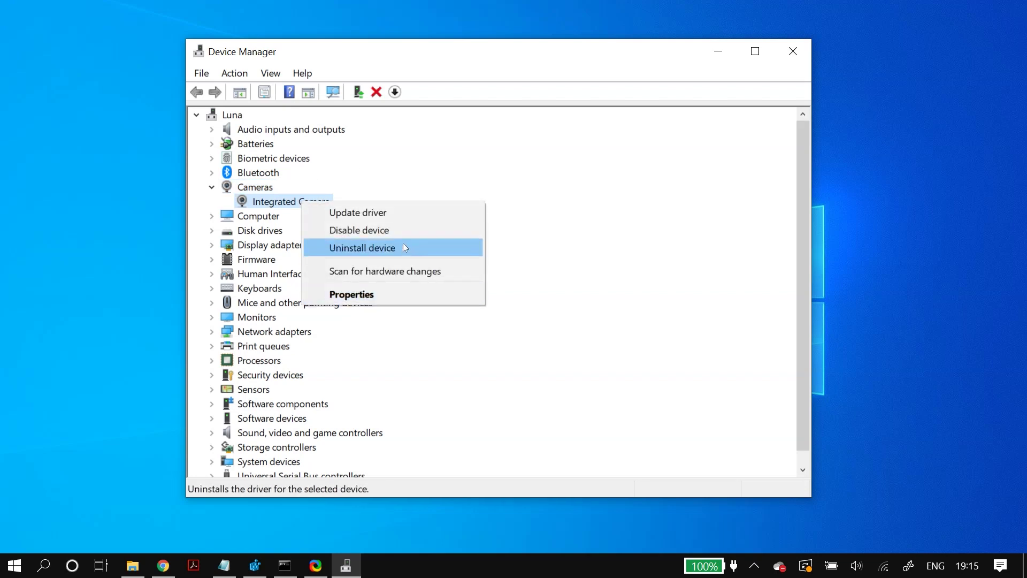
pyautogui.click(437, 251)
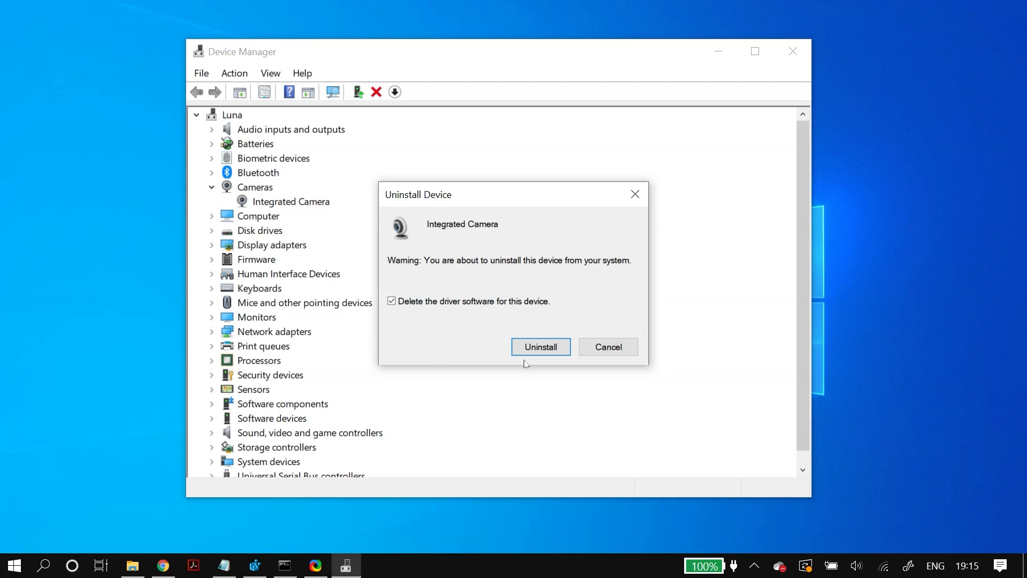
pyautogui.click(541, 349)
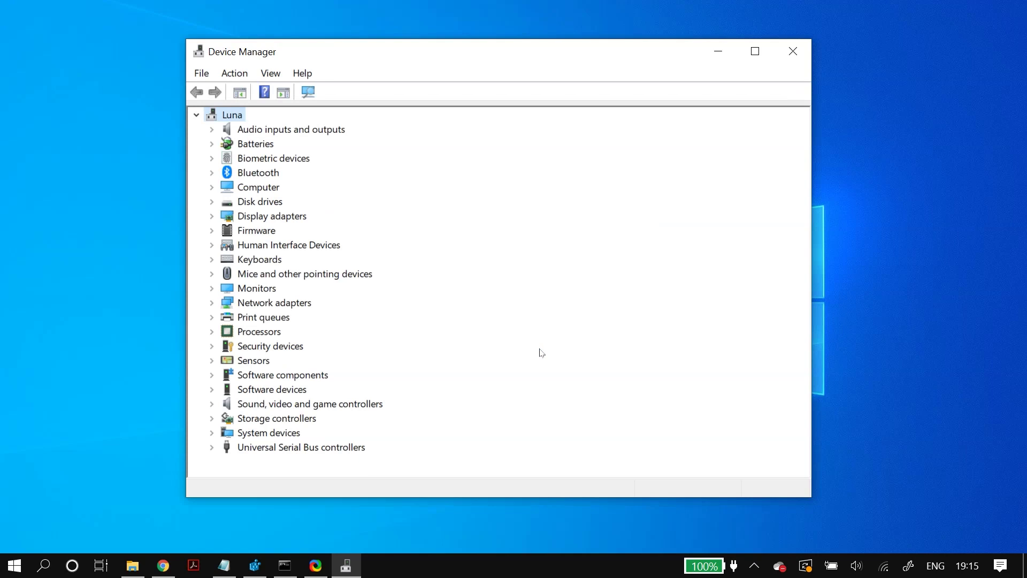
# Scan for hardware changes so the Integrated Camera reappears under Cameras
pyautogui.click(236, 76)
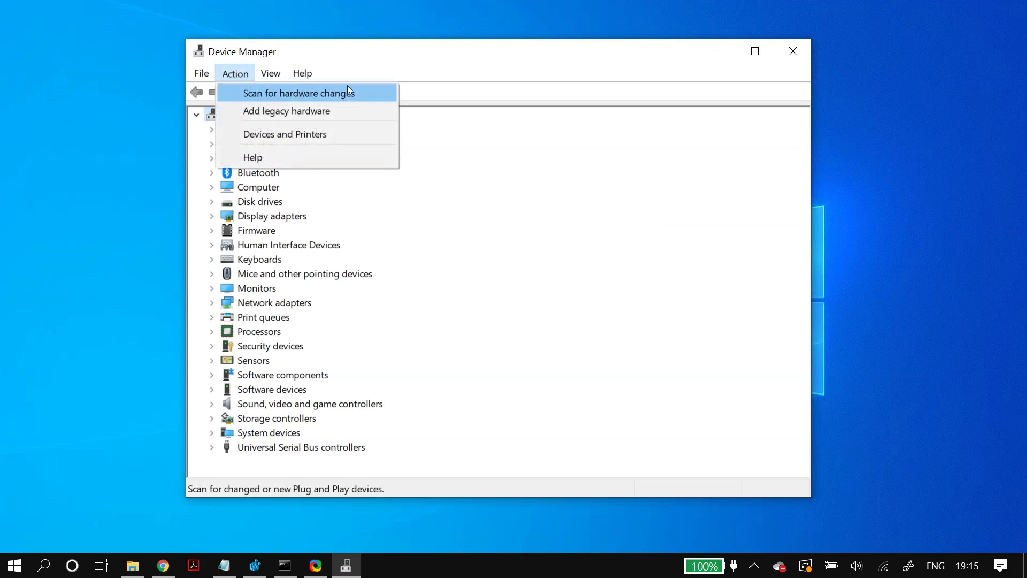
pyautogui.click(377, 94)
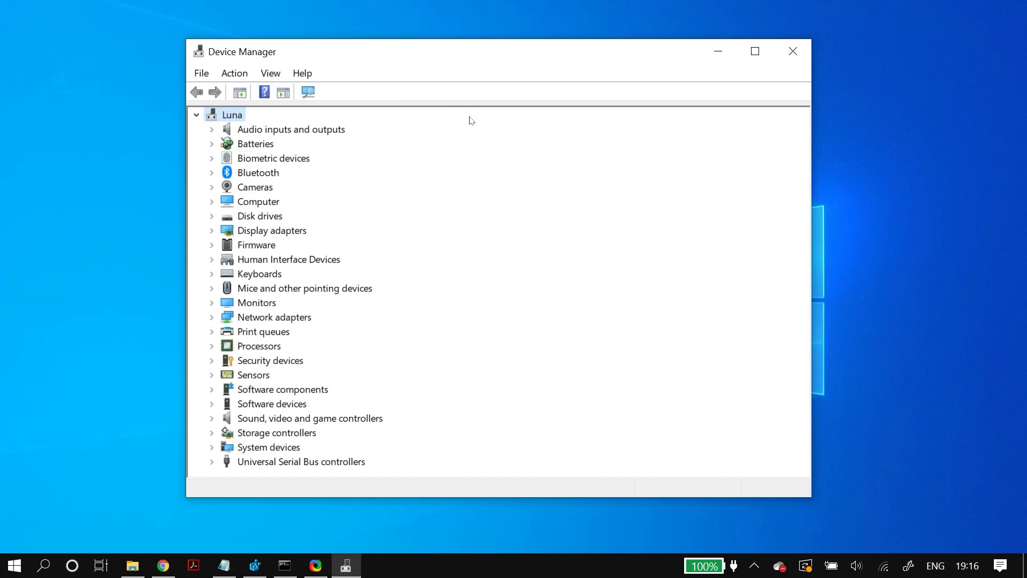
pyautogui.doubleClick(260, 188)
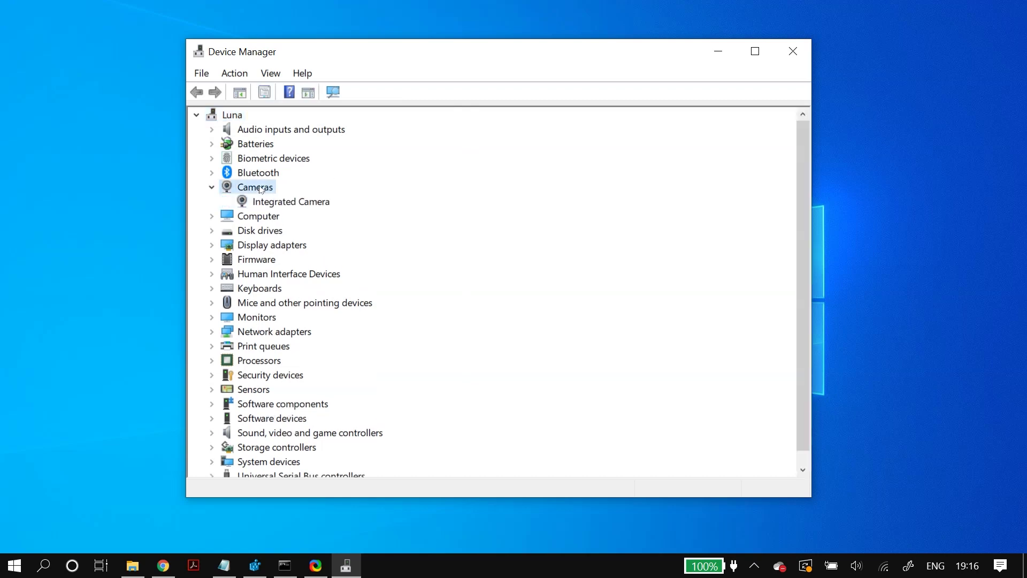
pyautogui.click(312, 205)
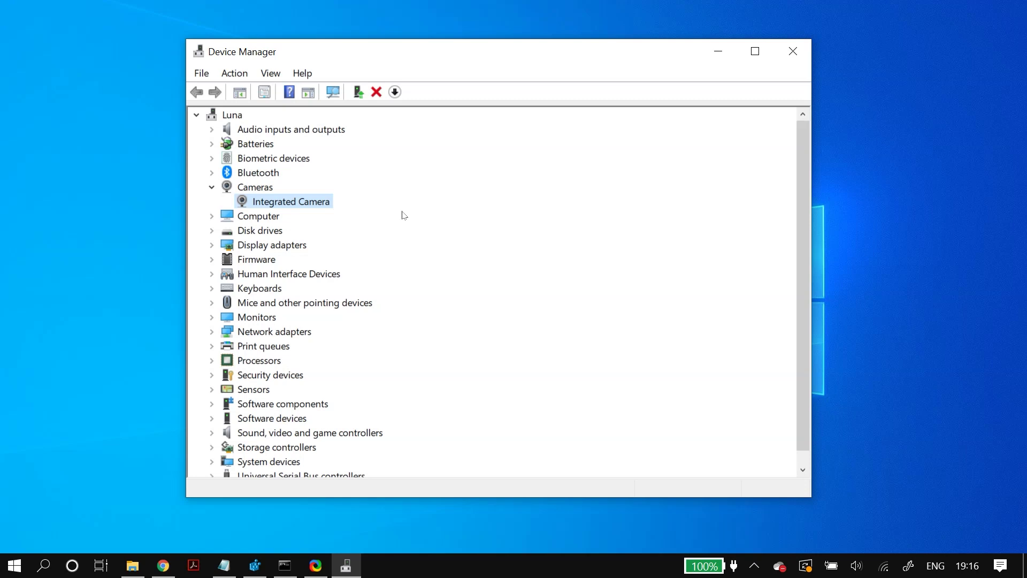
# Search automatically online for a newer Integrated Camera driver; the best one is already installed
pyautogui.rightClick(319, 203)
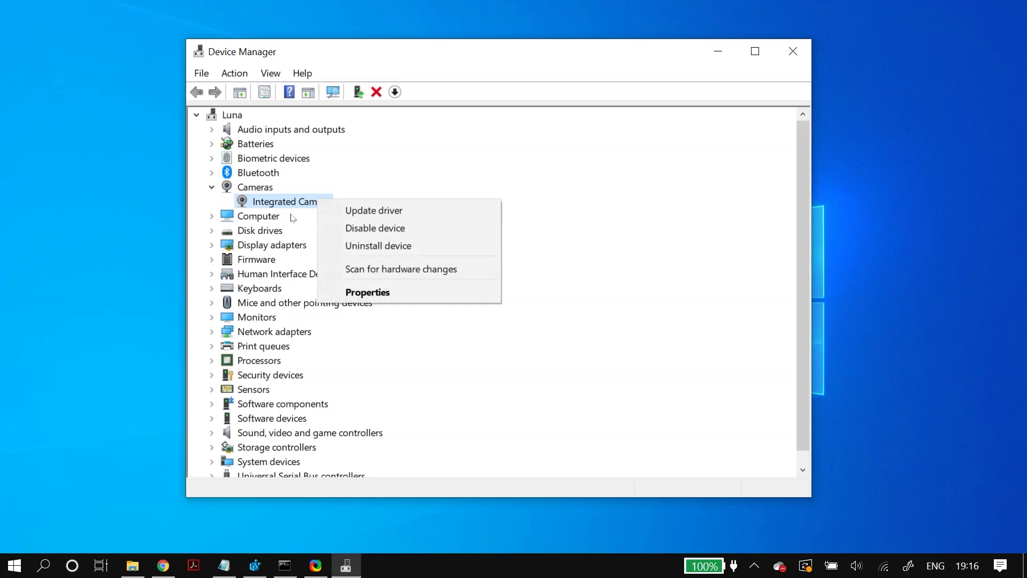
pyautogui.click(417, 215)
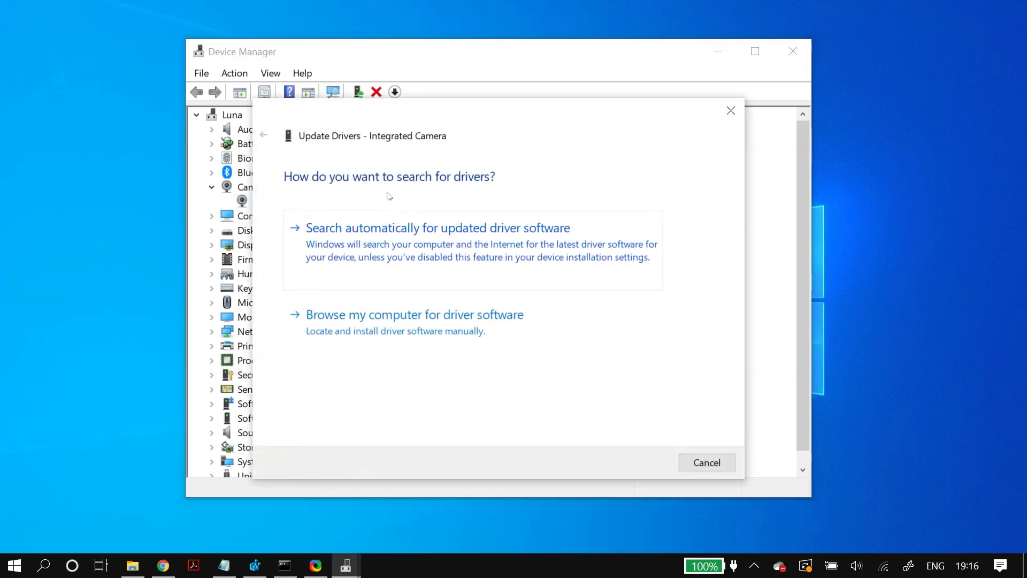
pyautogui.click(381, 247)
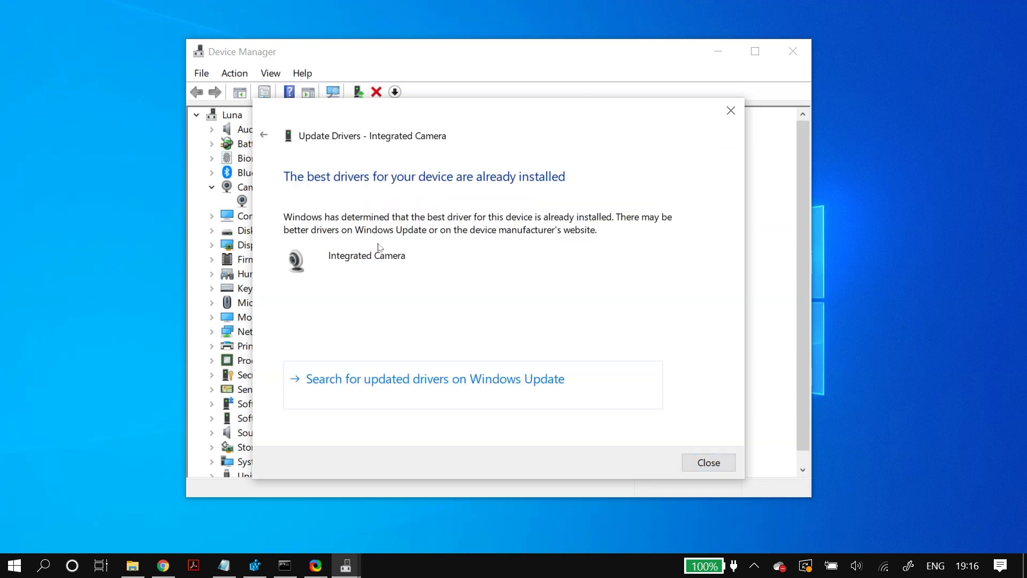
pyautogui.click(689, 464)
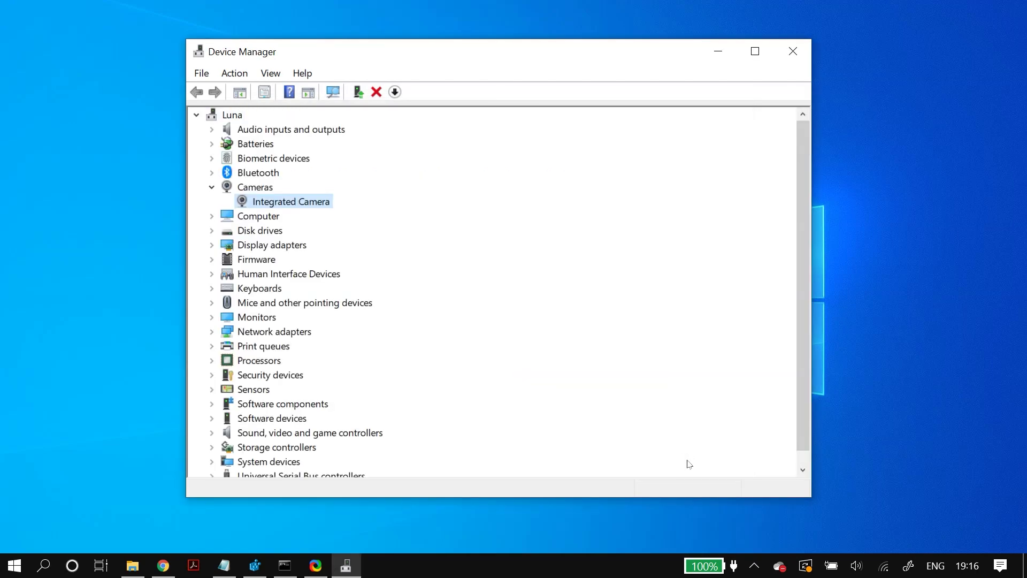
pyautogui.rightClick(326, 202)
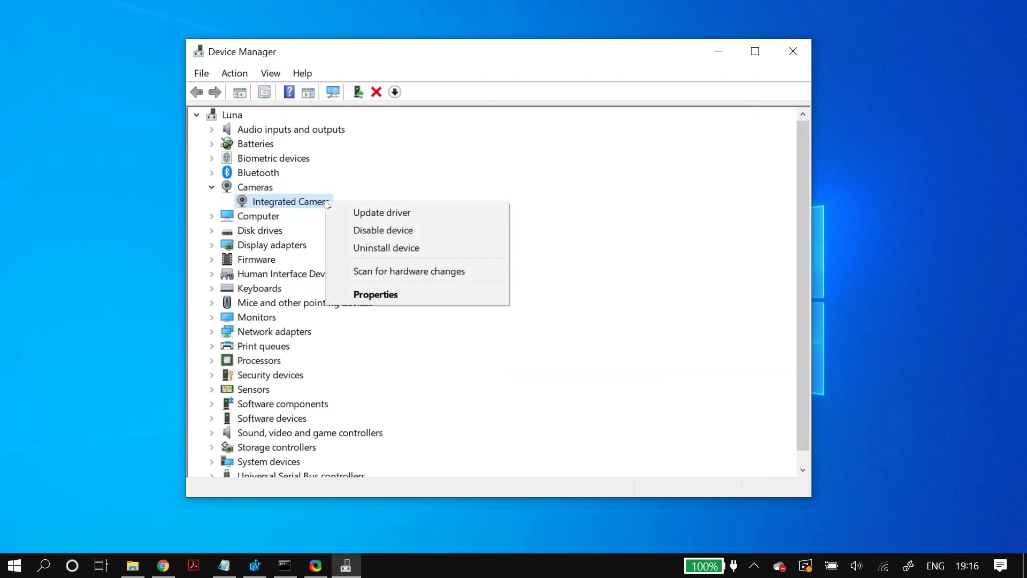
# Install the Integrated Camera driver picked from this computer's compatible drivers list
pyautogui.click(442, 215)
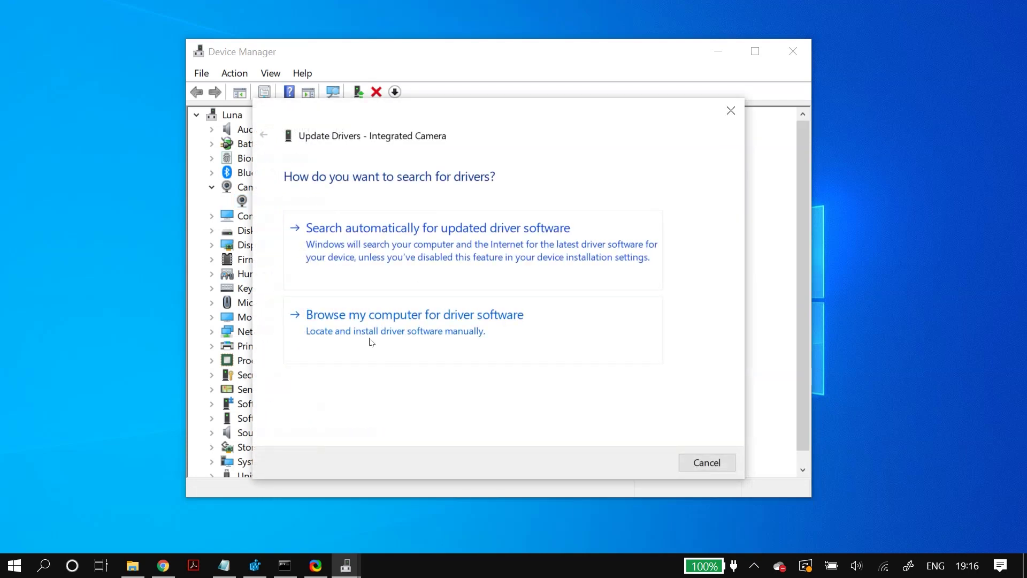
pyautogui.click(587, 324)
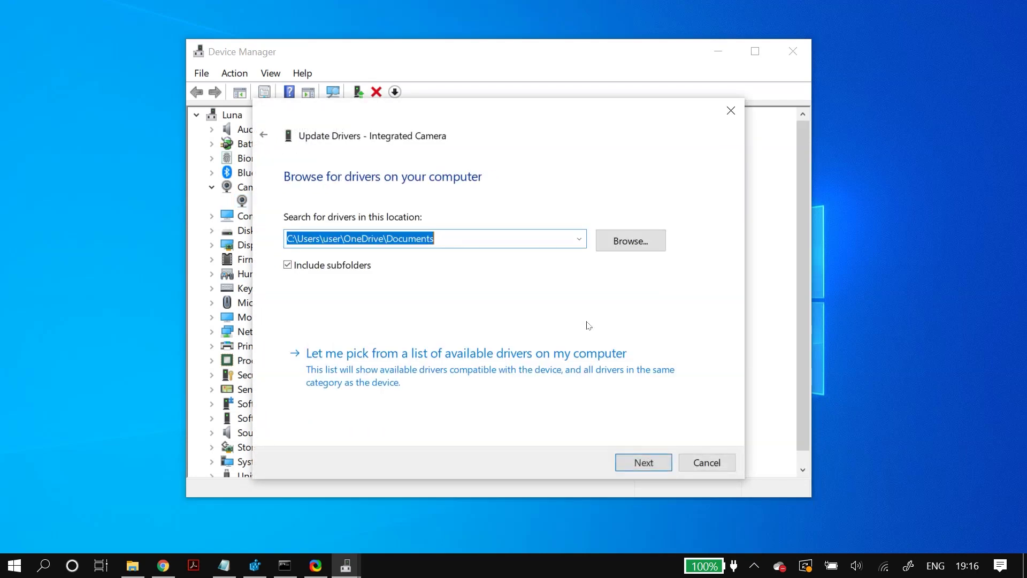
pyautogui.click(566, 382)
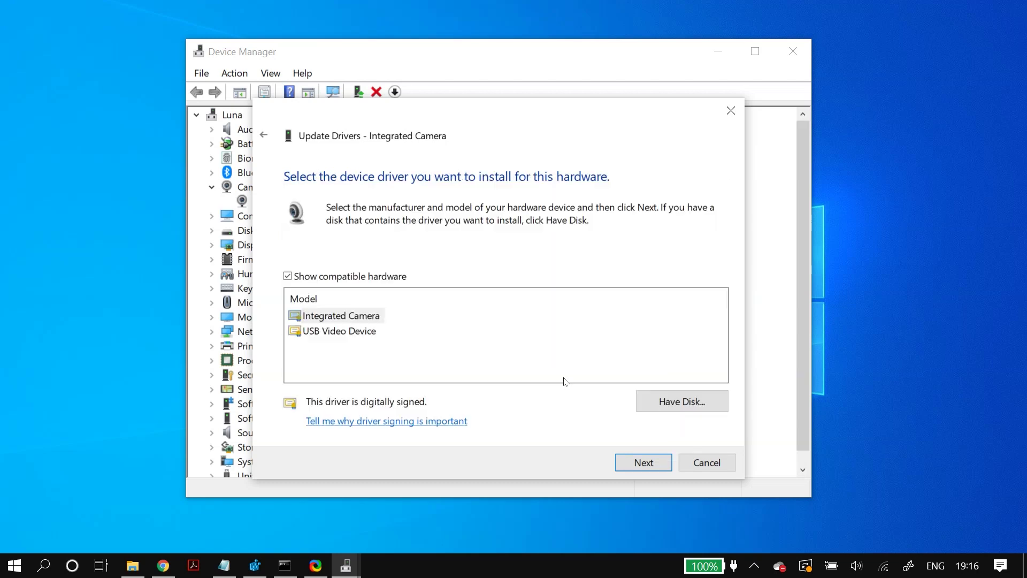
pyautogui.click(375, 316)
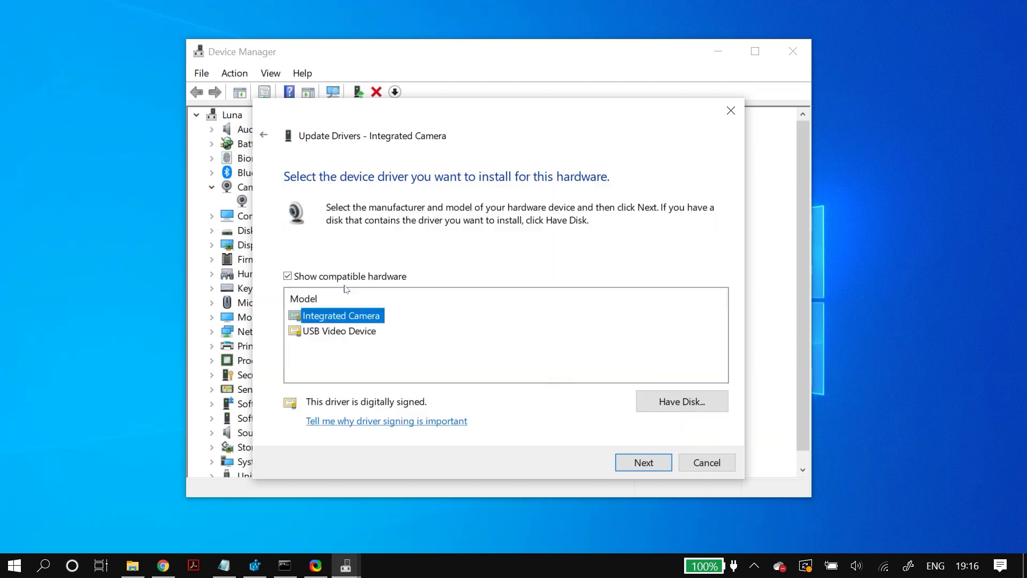
pyautogui.click(368, 276)
pyautogui.click(368, 277)
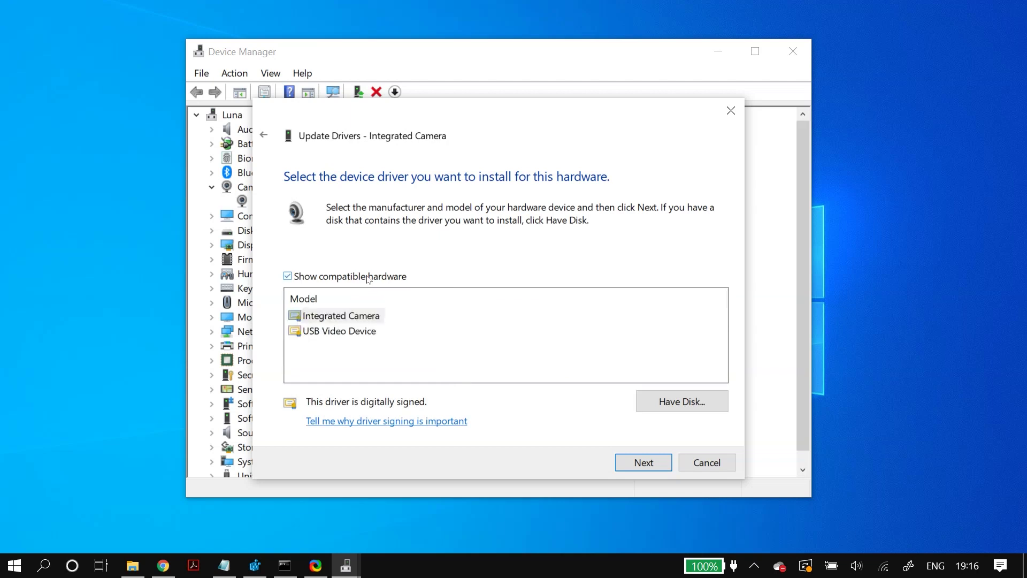
pyautogui.click(360, 317)
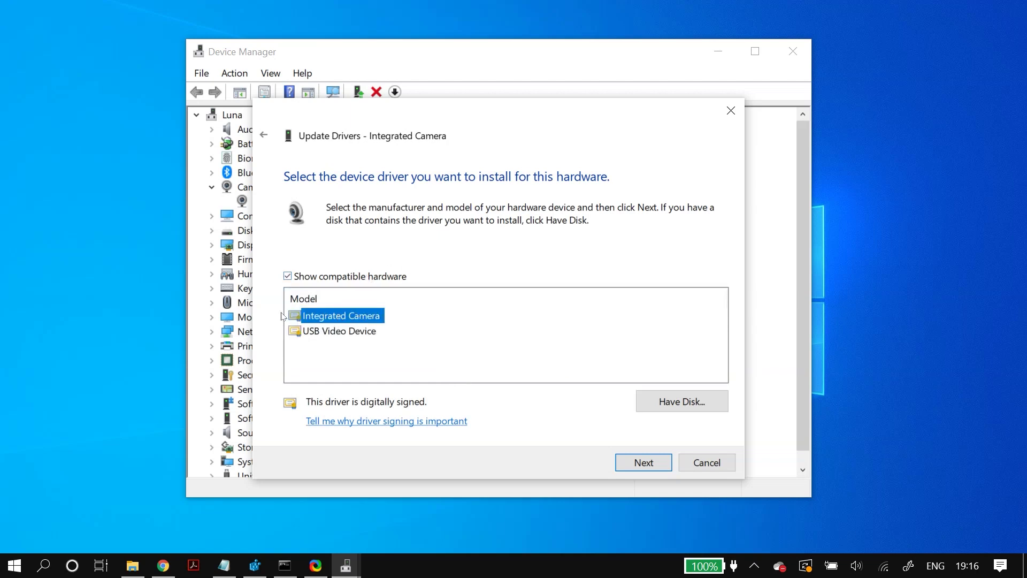
pyautogui.click(644, 463)
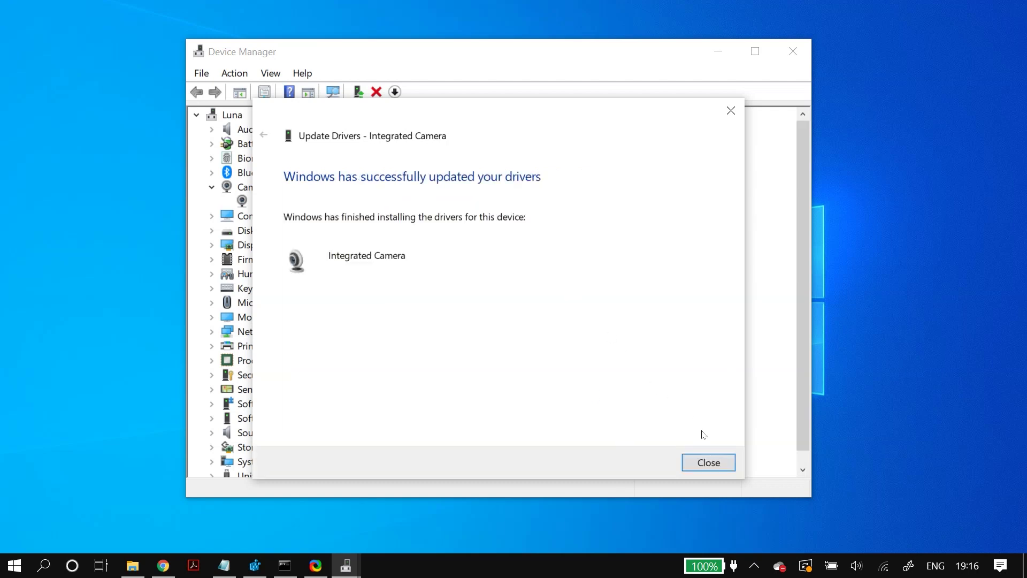
pyautogui.click(709, 462)
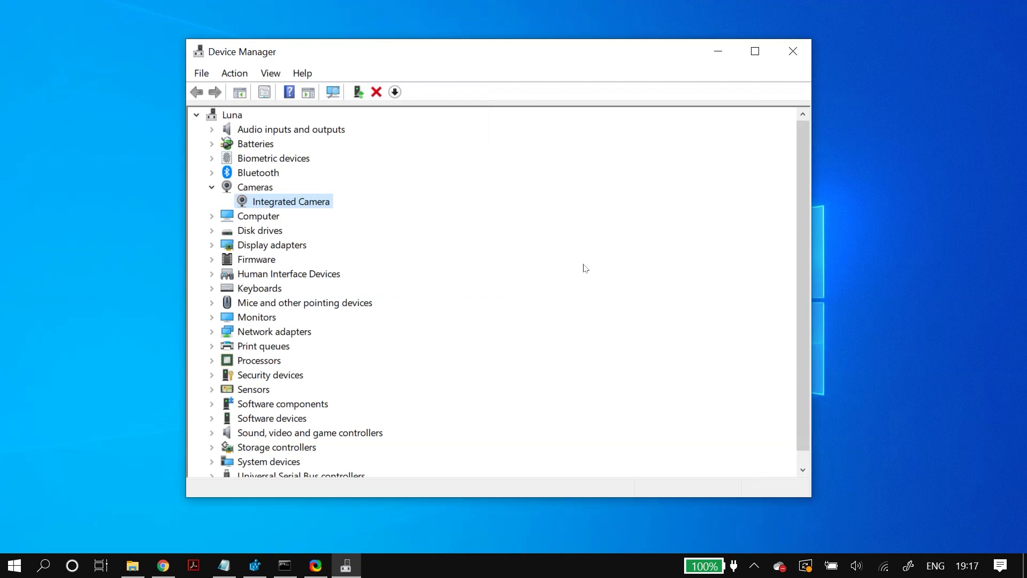
# Close Device Manager and start regedit from the Run box
pyautogui.click(793, 52)
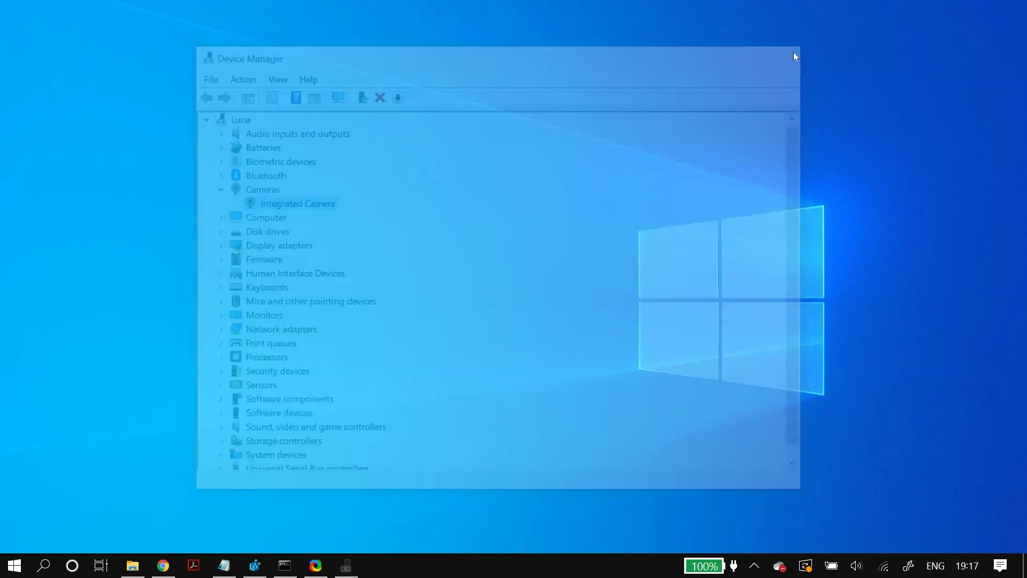
pyautogui.press('super')
pyautogui.write('ru')
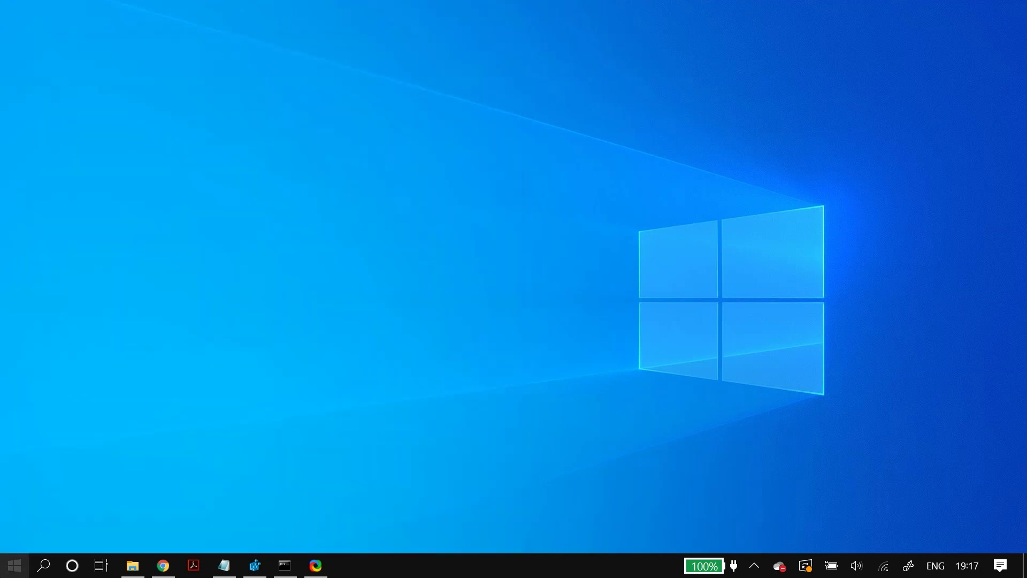
pyautogui.write('n')
pyautogui.press('Return')
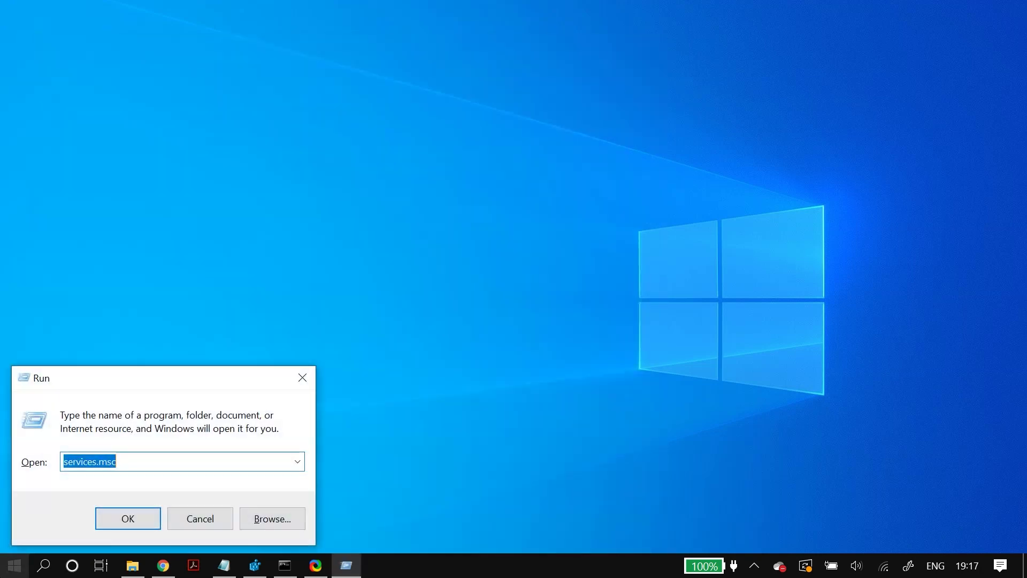
pyautogui.write('regedit')
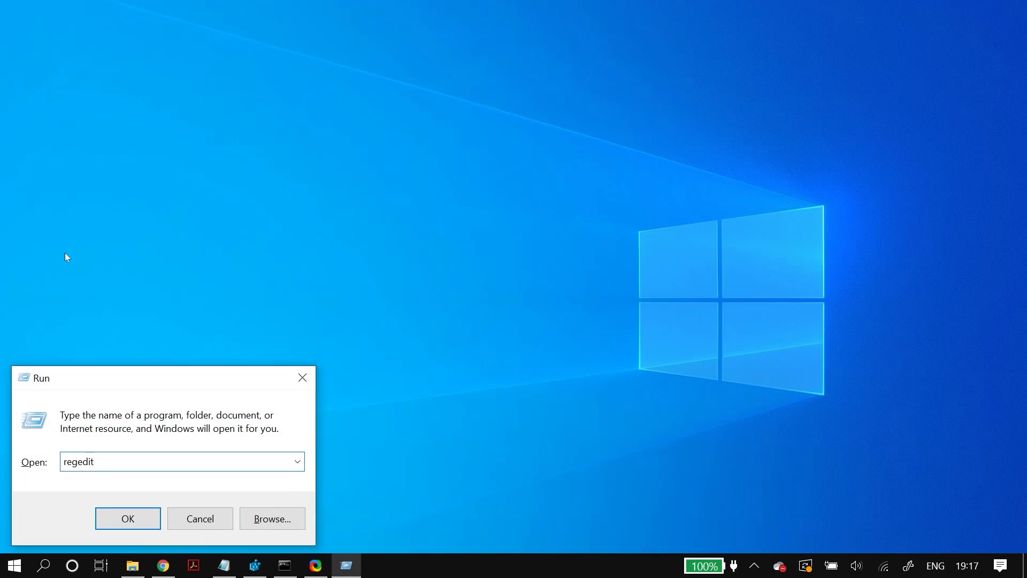
# Expand HKEY_LOCAL_MACHINE > SOFTWARE > Microsoft in Registry Editor
pyautogui.click(127, 518)
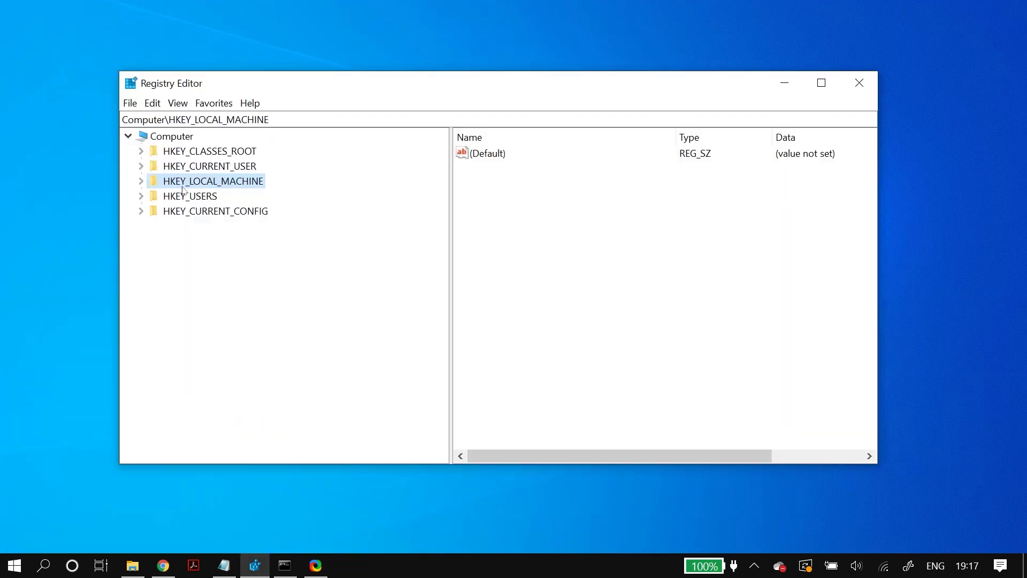
pyautogui.doubleClick(198, 182)
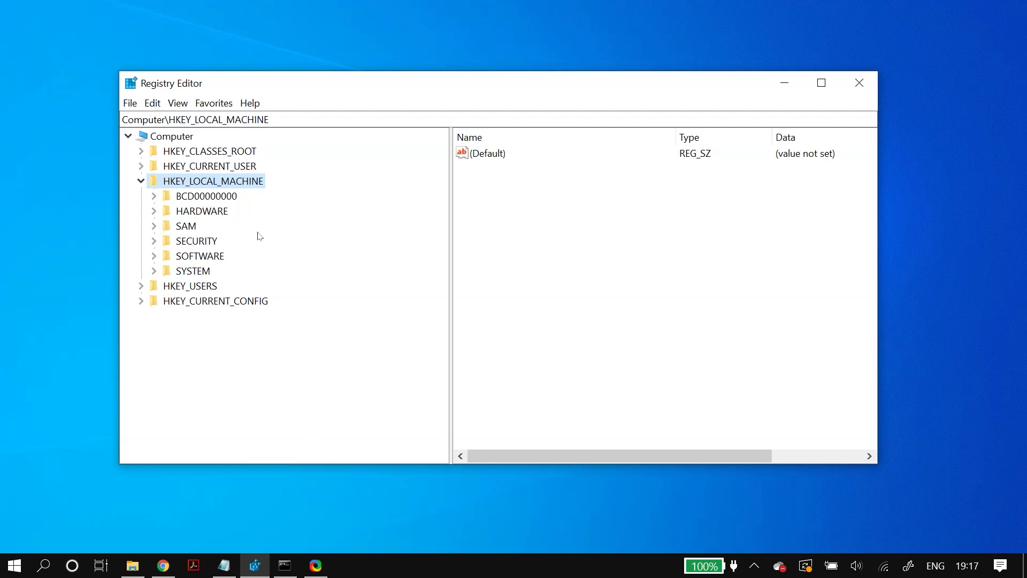
pyautogui.doubleClick(212, 257)
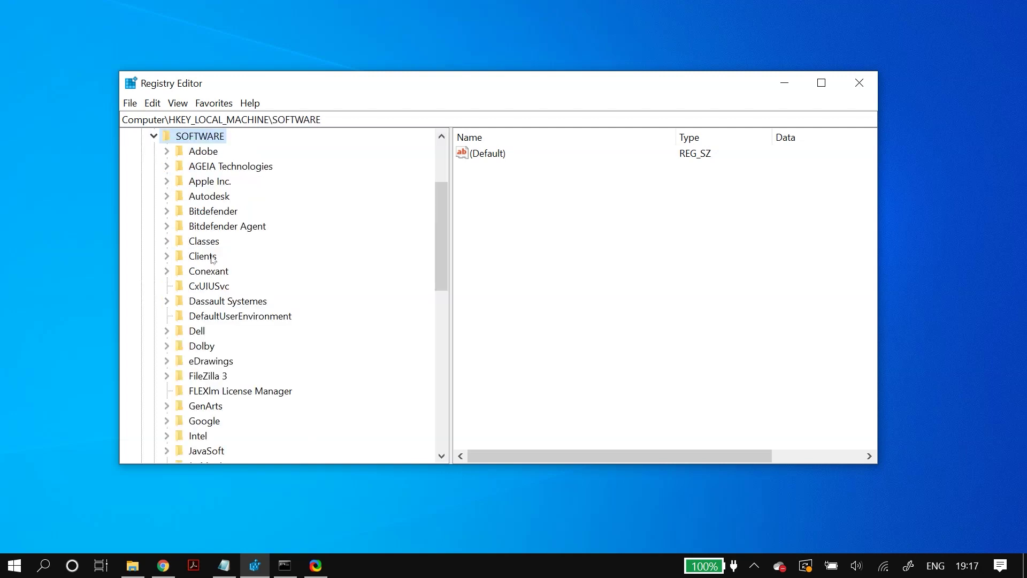
pyautogui.scroll(-4, 347, 342)
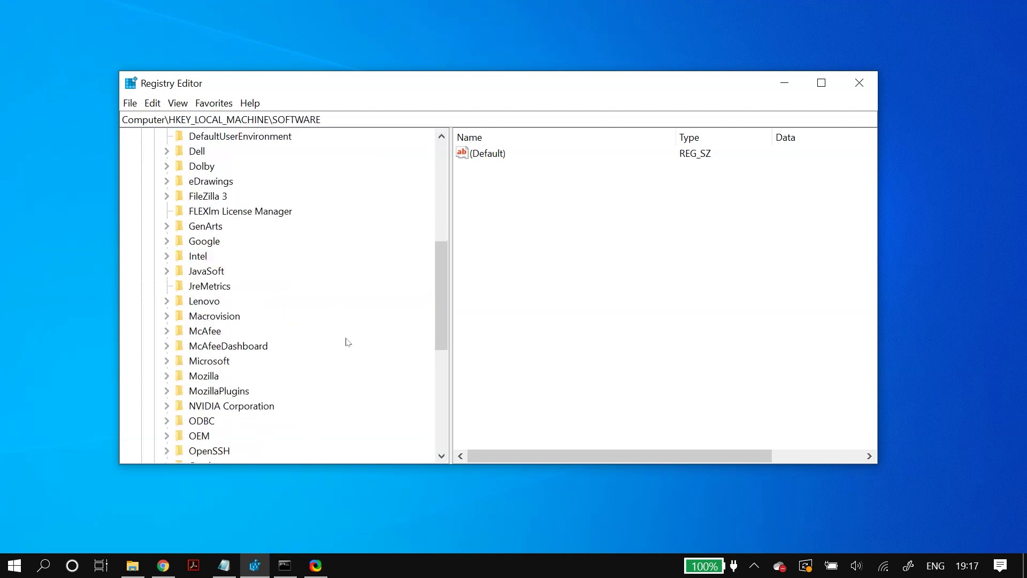
pyautogui.click(208, 362)
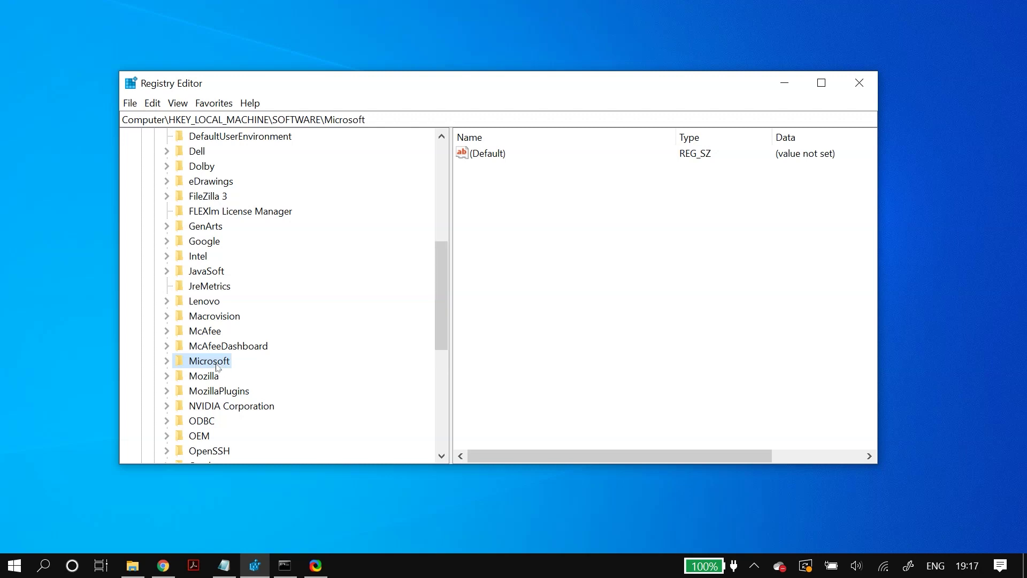
pyautogui.doubleClick(217, 365)
# Expand Windows Media Foundation and select its Platform subkey
pyautogui.scroll(-20, 338, 376)
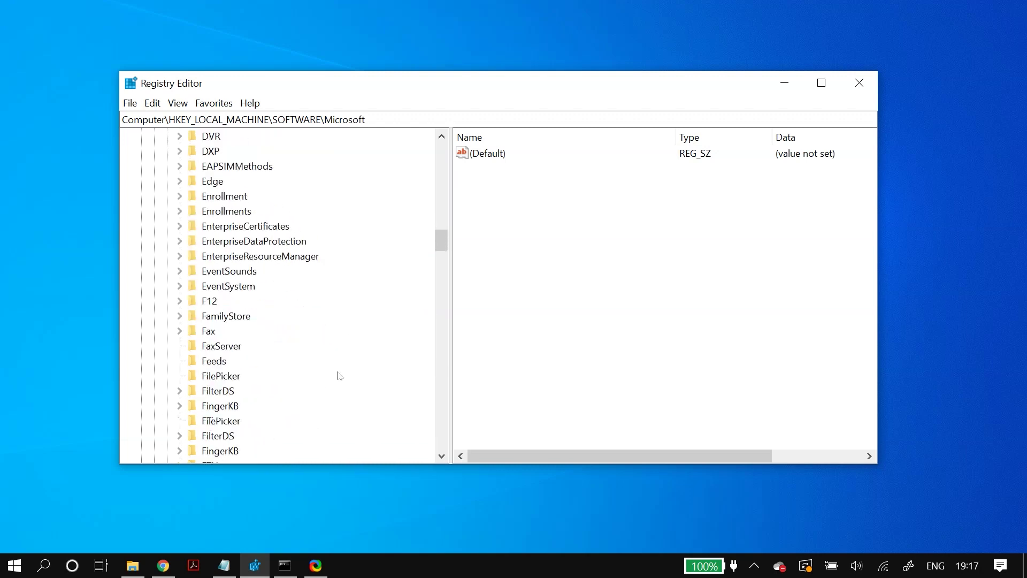
pyautogui.scroll(-20, 338, 377)
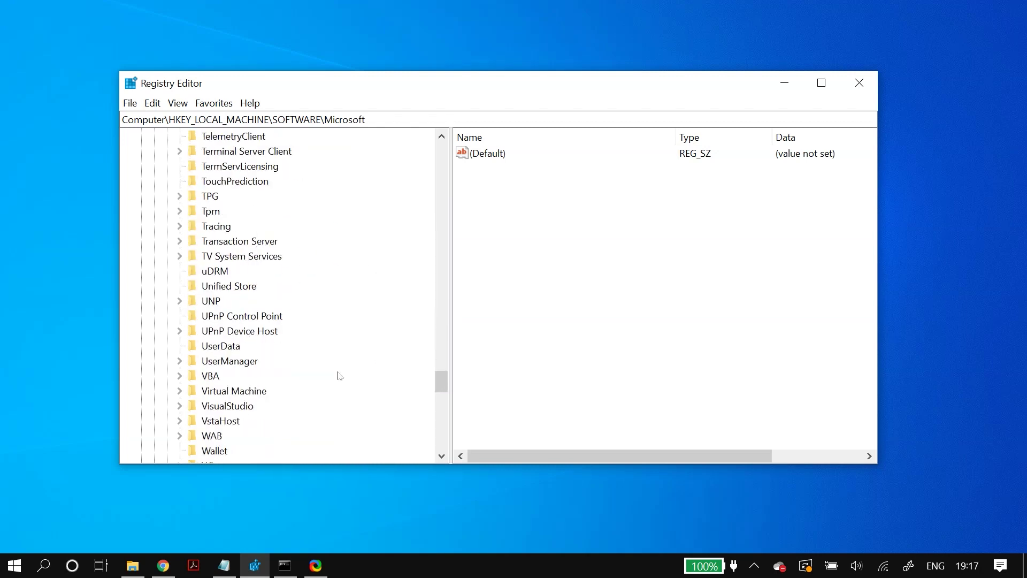
pyautogui.click(267, 361)
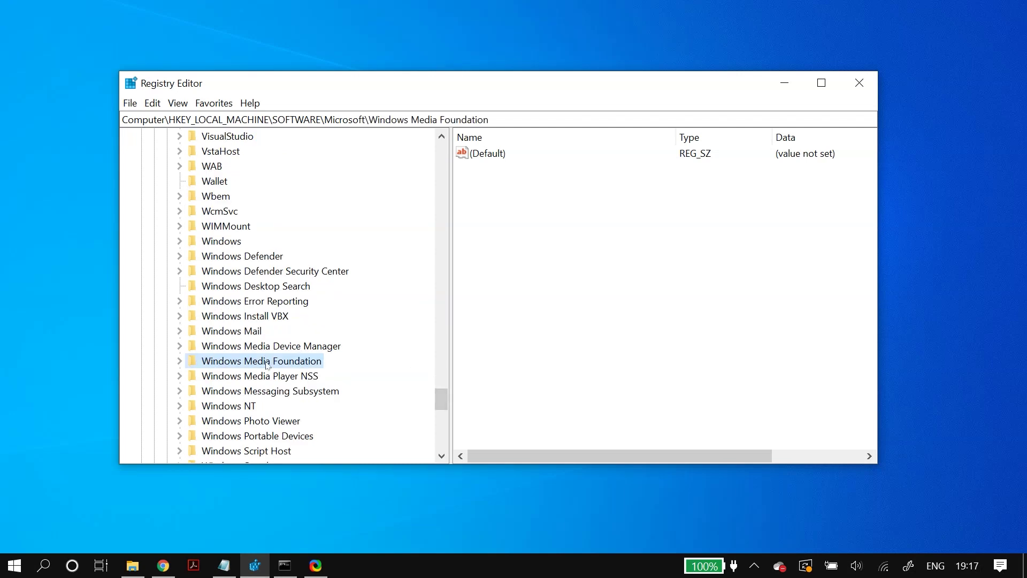
pyautogui.doubleClick(289, 364)
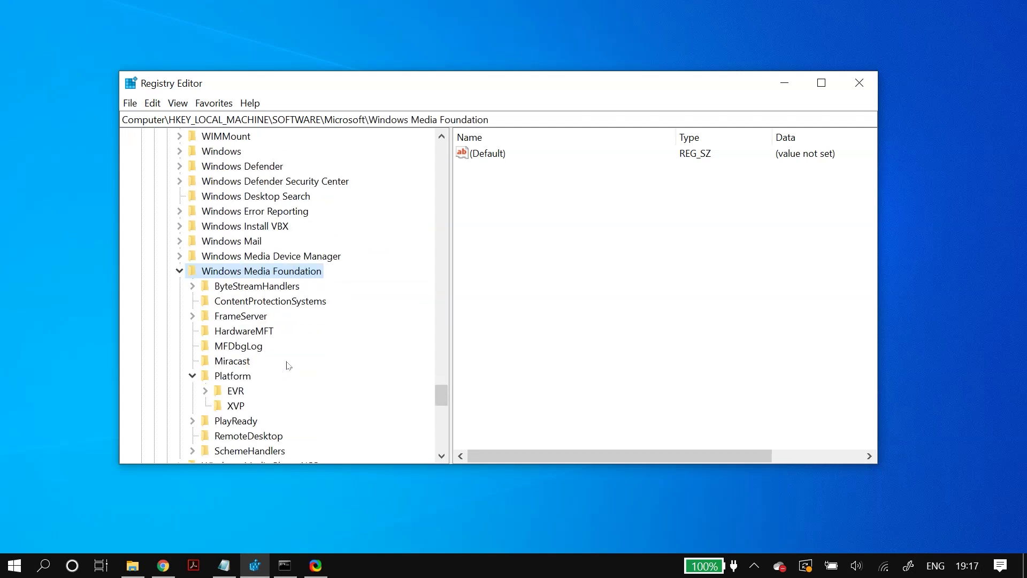
pyautogui.click(192, 376)
pyautogui.click(217, 379)
# Add a DWORD (32-bit) EnableFrameServerMode with data 0 under Platform, then close Registry Editor
pyautogui.rightClick(591, 236)
pyautogui.moveTo(608, 248)
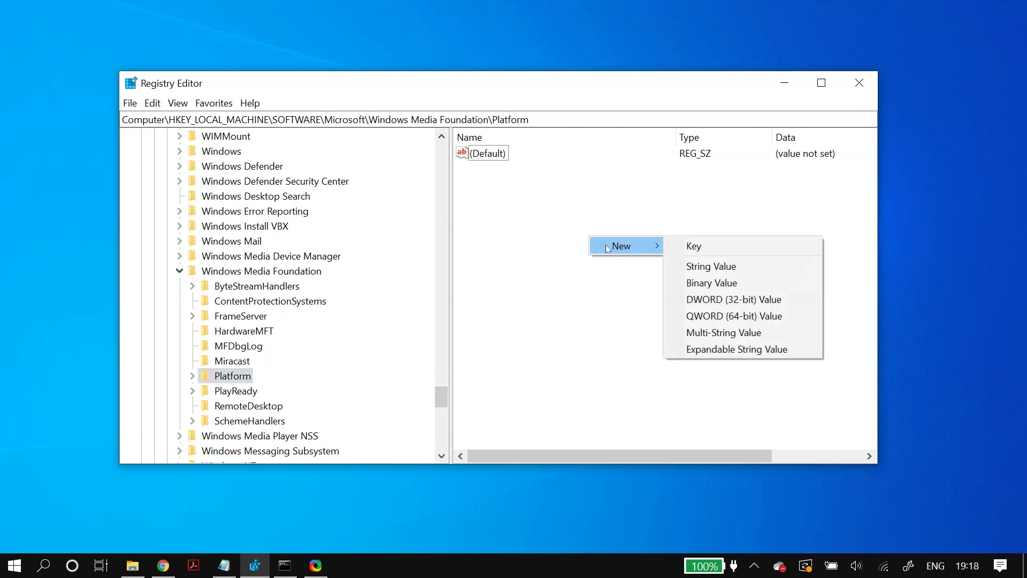
pyautogui.click(782, 306)
pyautogui.write('Ena')
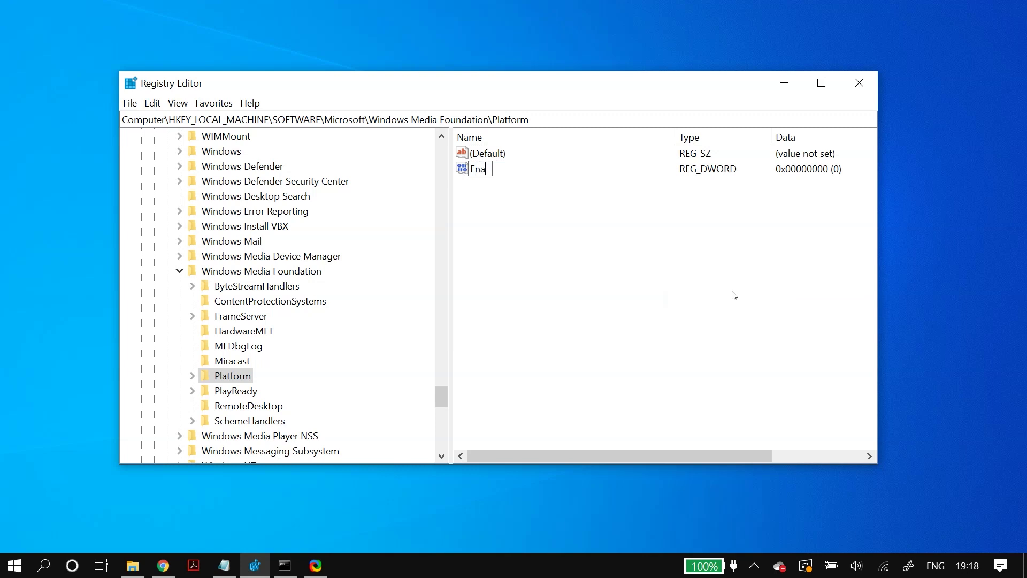
pyautogui.write('bleFrameServerMode')
pyautogui.press('Return')
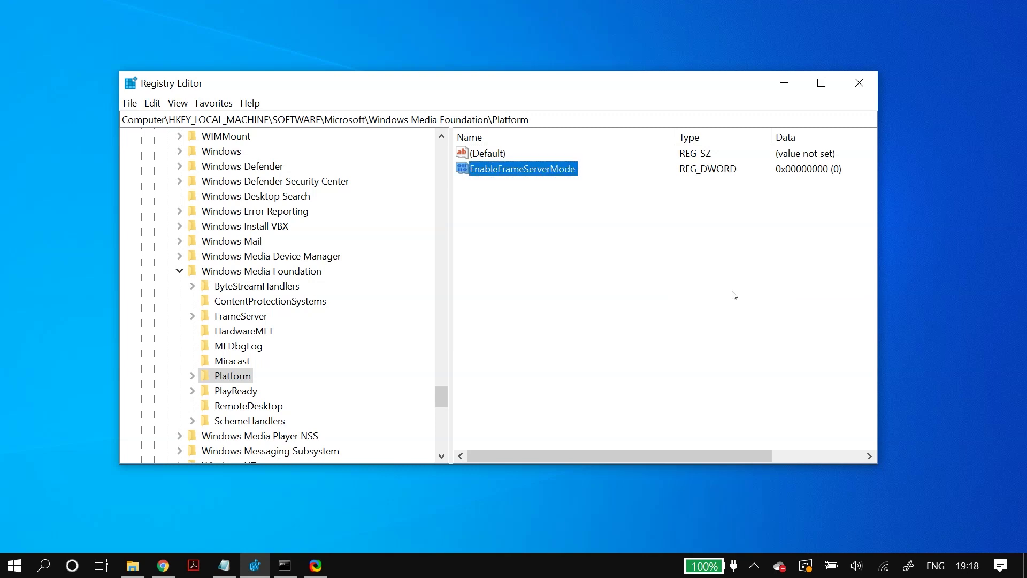
pyautogui.doubleClick(547, 170)
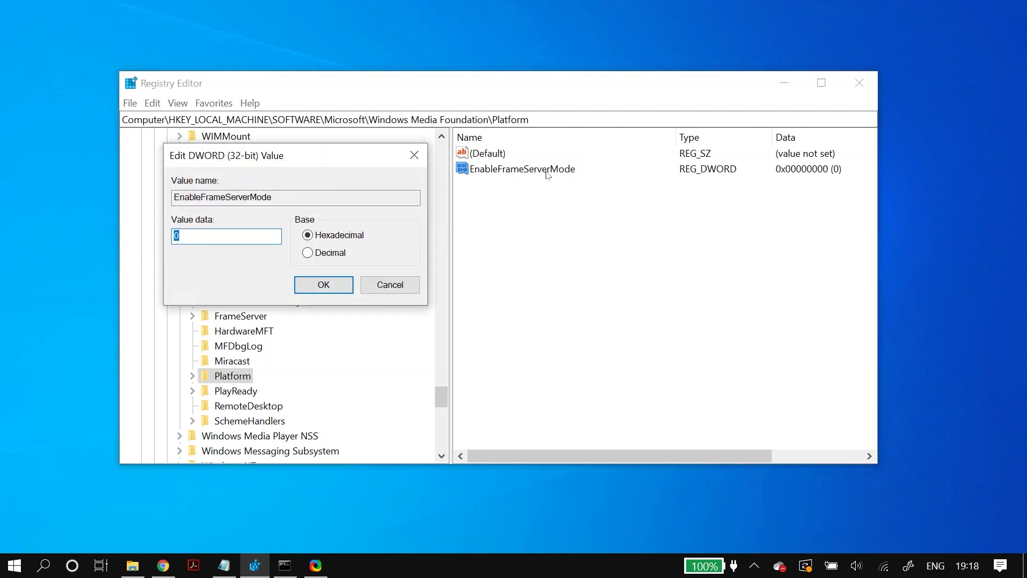
pyautogui.write('0')
pyautogui.click(324, 286)
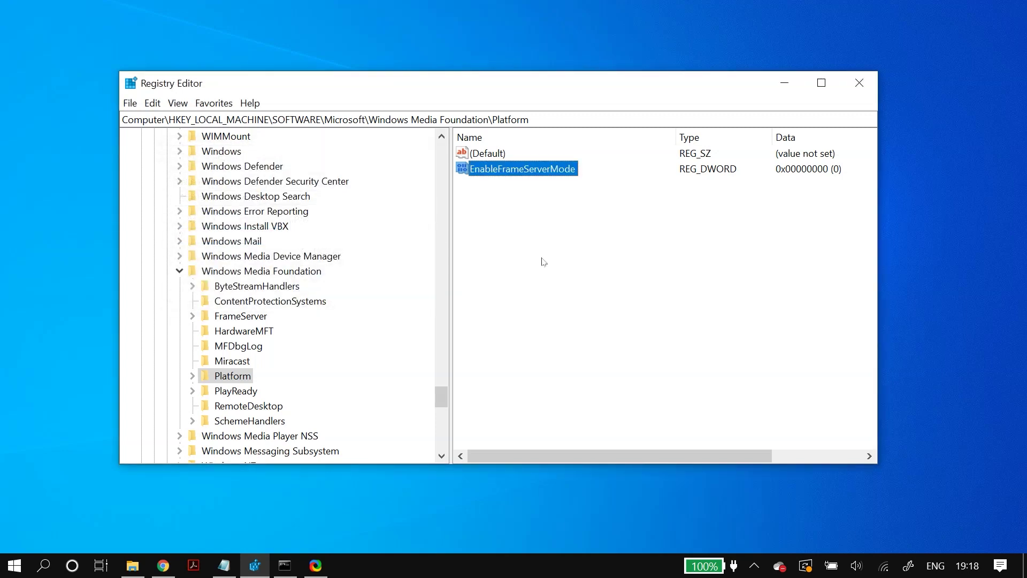
pyautogui.hotkey('alt', 'F4')
pyautogui.press('super')
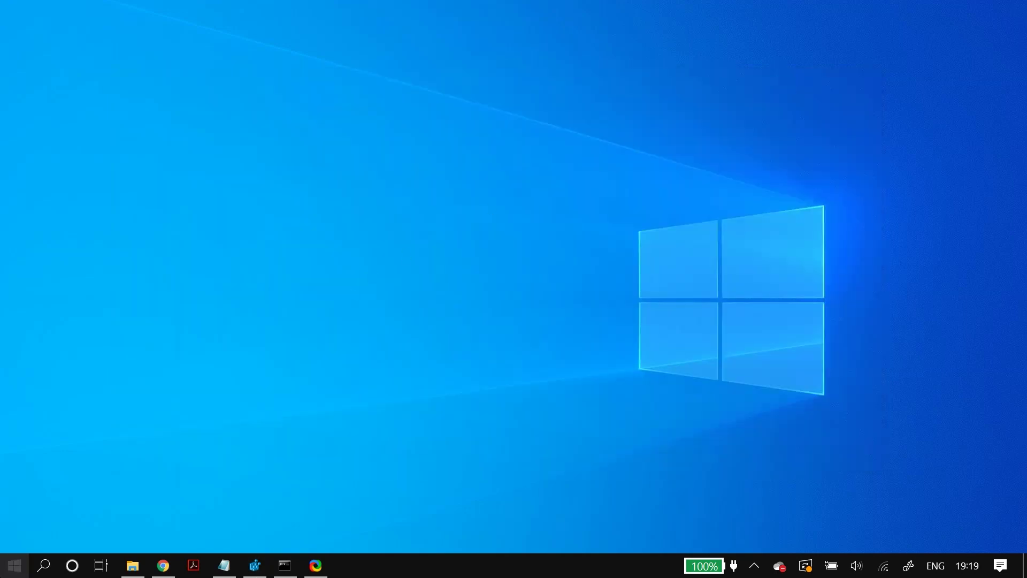
# View Control Panel's System and Security > System page, then return to Registry Editor's HKEY_LOCAL_MACHINE
pyautogui.write('control')
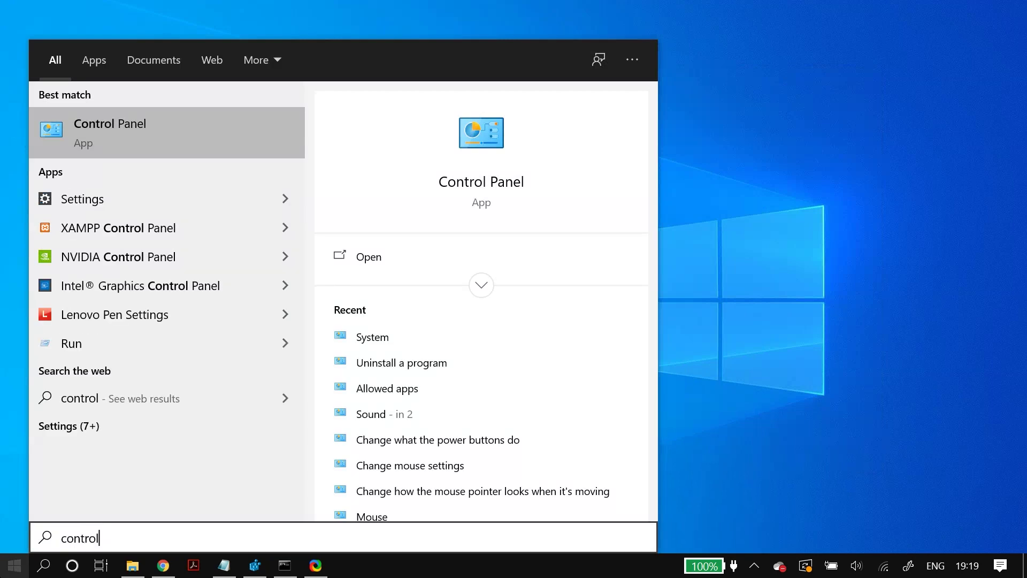
pyautogui.press('Return')
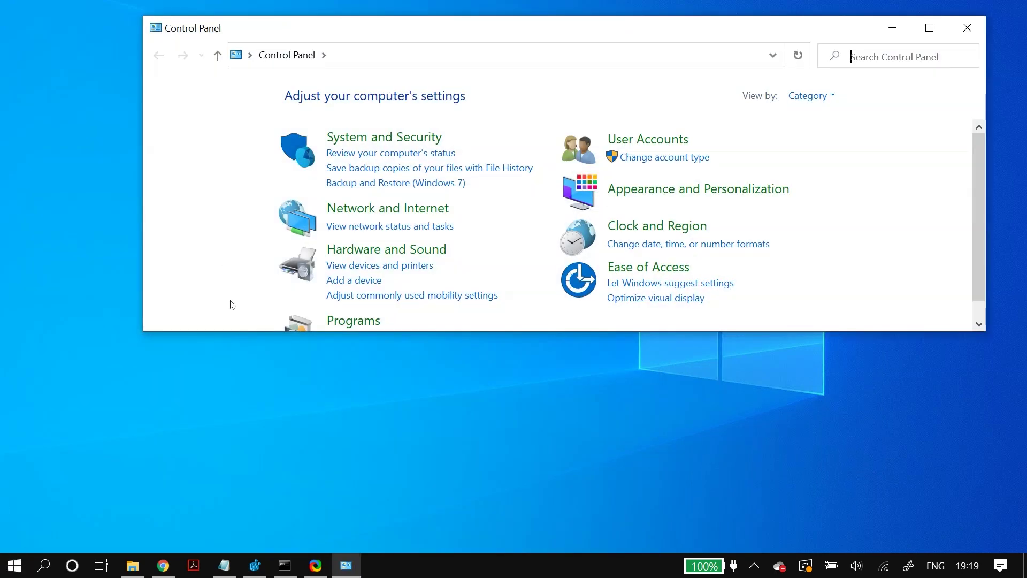
pyautogui.doubleClick(441, 28)
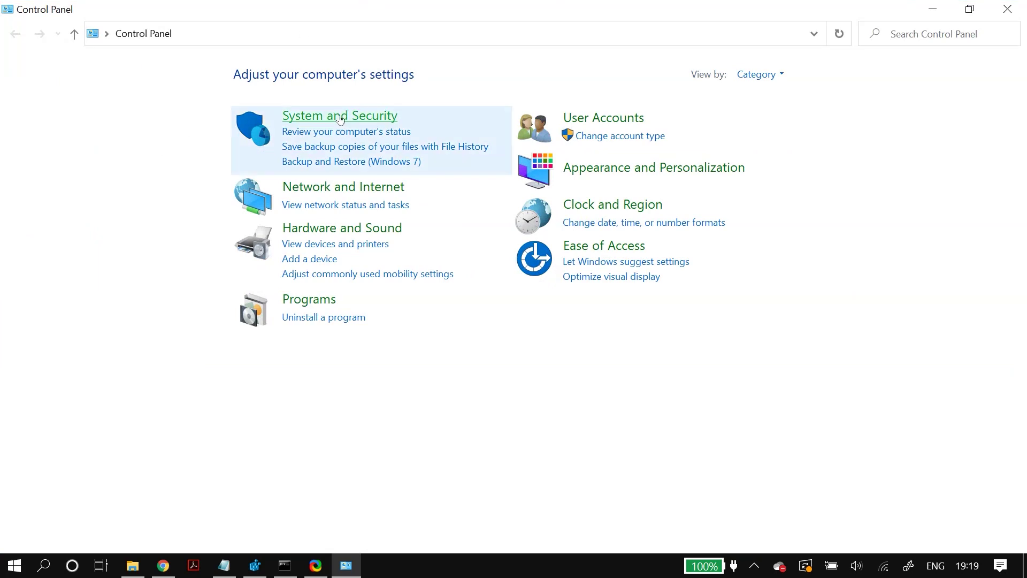
pyautogui.click(340, 117)
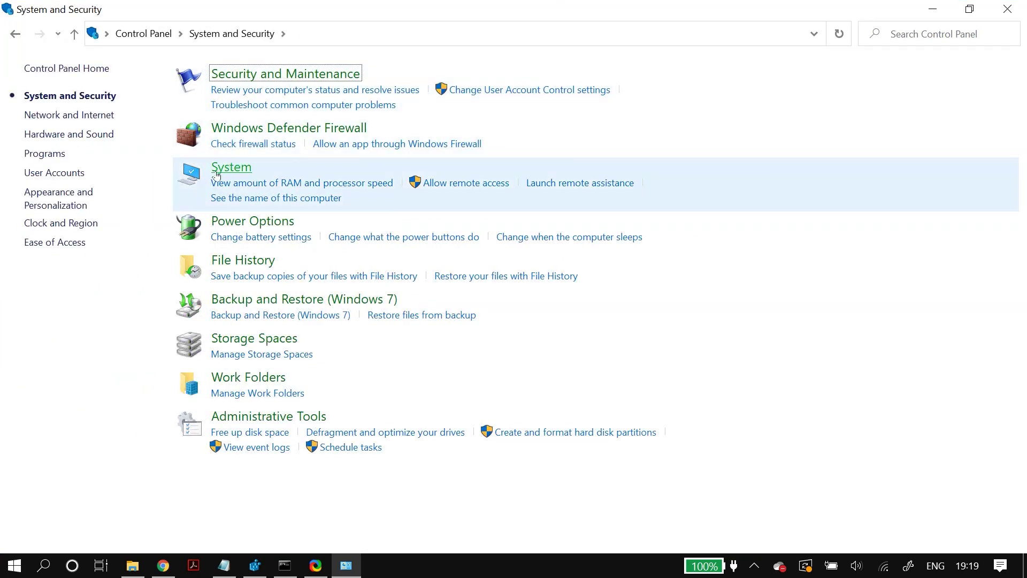
pyautogui.click(238, 170)
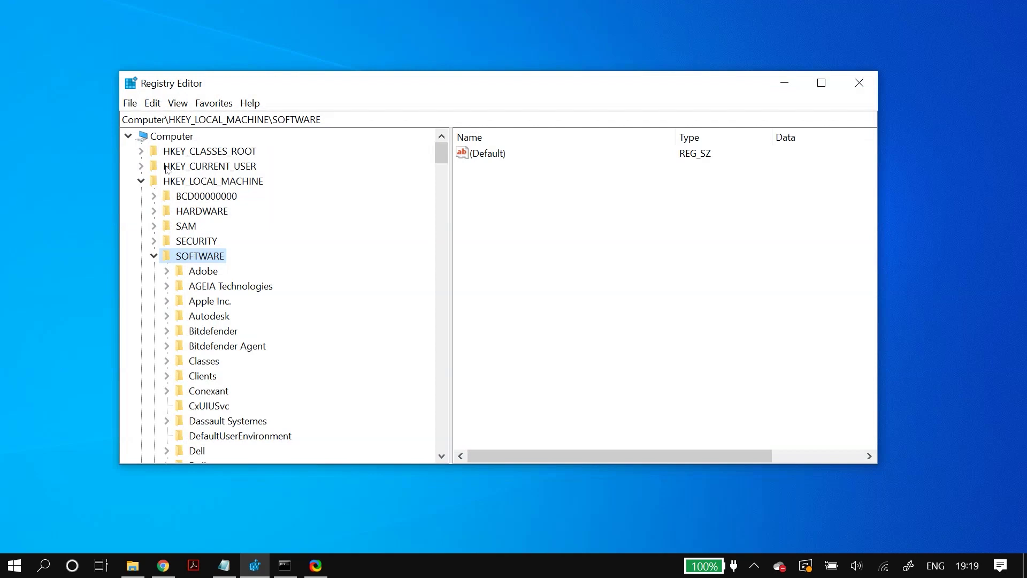
pyautogui.click(168, 181)
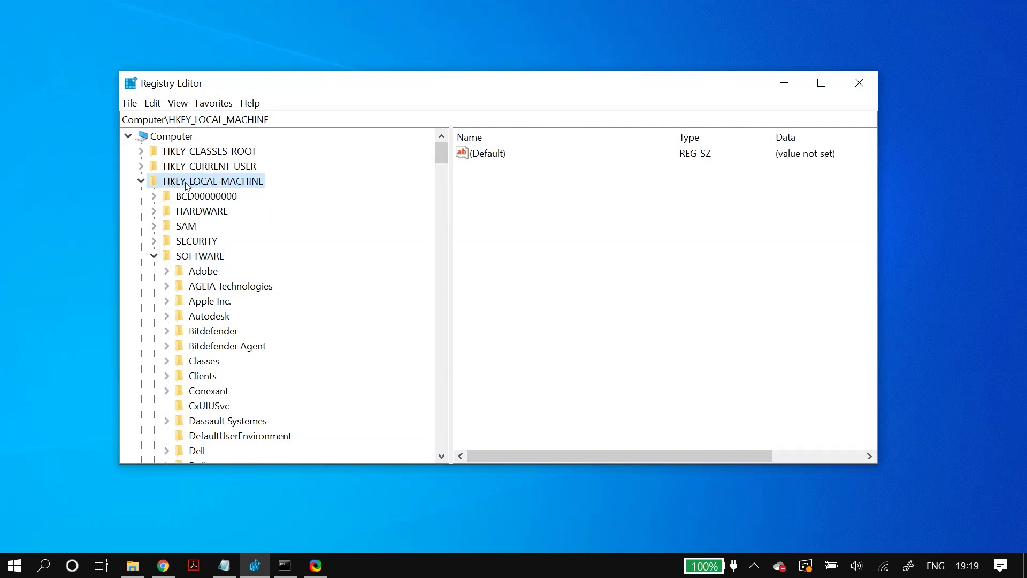
# Navigate to SOFTWARE\WOW6432Node\Microsoft\Windows Media Foundation\Platform
pyautogui.click(181, 258)
pyautogui.scroll(-10, 217, 305)
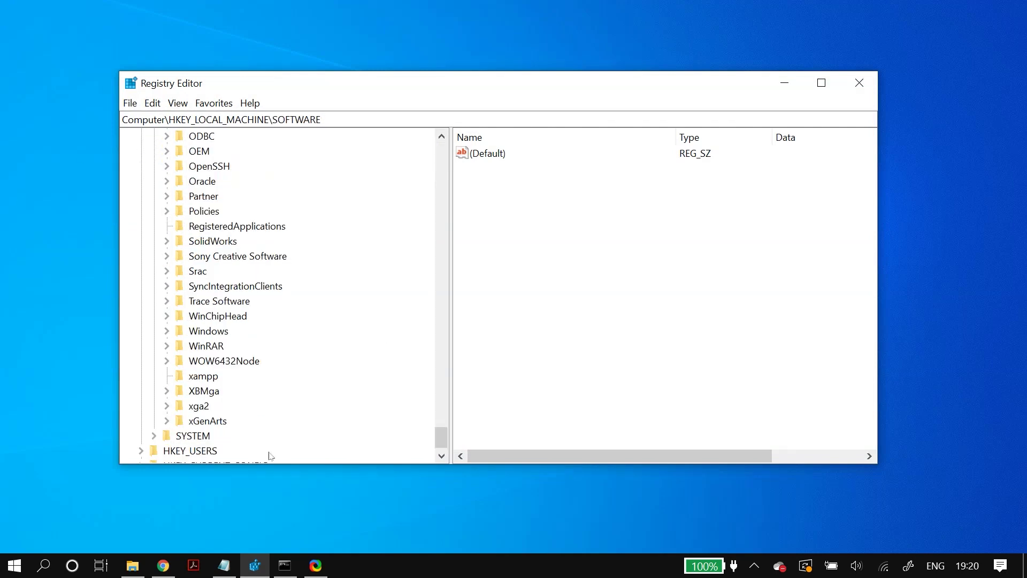
pyautogui.click(213, 363)
pyautogui.doubleClick(196, 362)
pyautogui.doubleClick(225, 138)
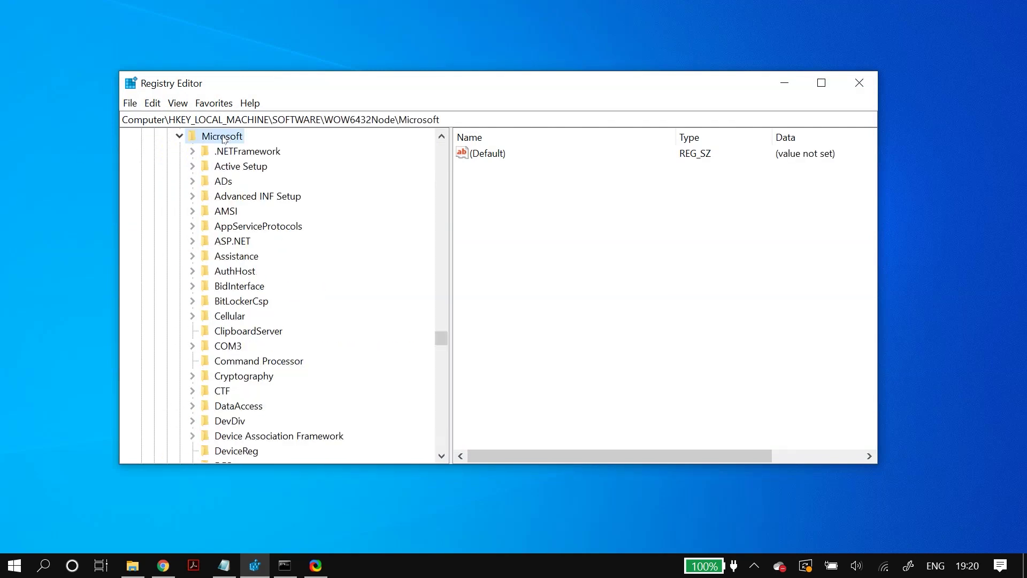
pyautogui.scroll(-20, 278, 373)
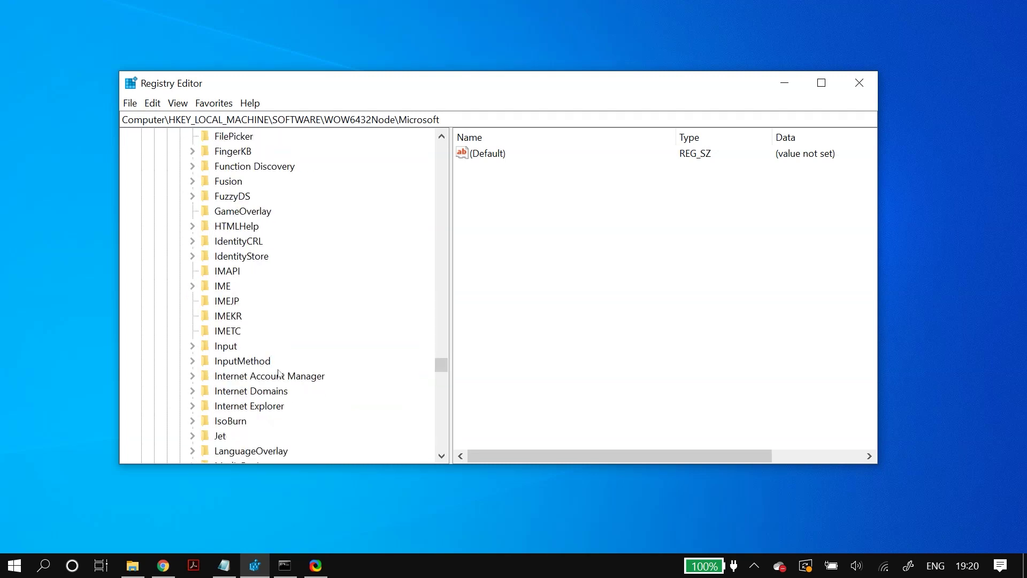
pyautogui.scroll(-15, 279, 374)
pyautogui.doubleClick(256, 408)
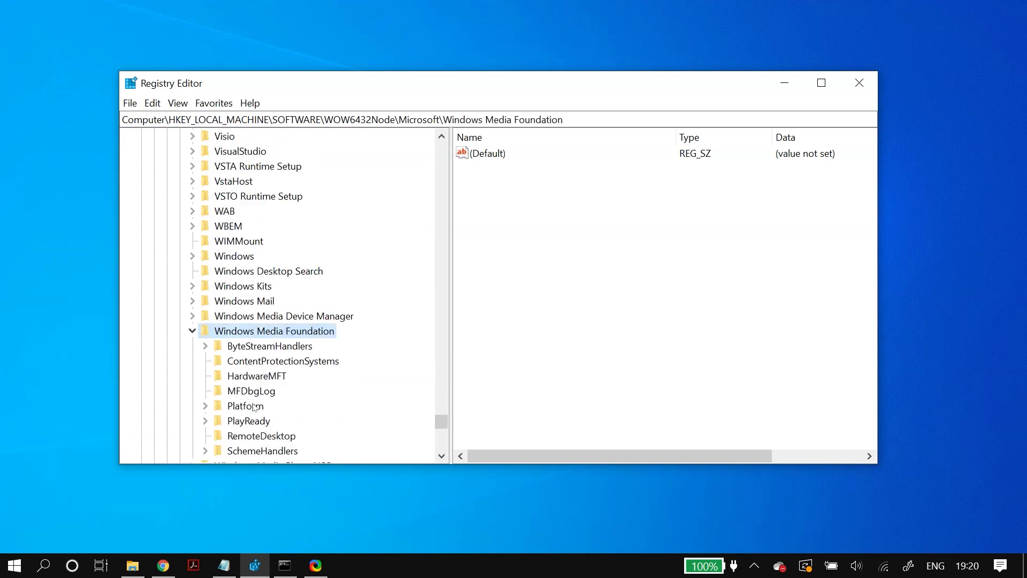
pyautogui.click(239, 407)
# Create a DWORD (32-bit) value EnableFrameServerMode there with data 0
pyautogui.rightClick(566, 230)
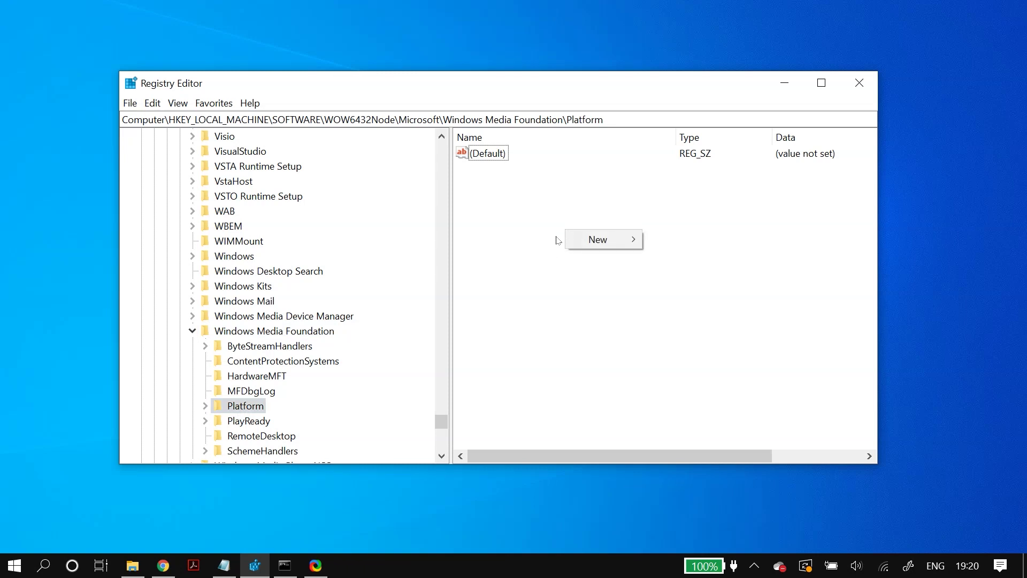
pyautogui.moveTo(605, 241)
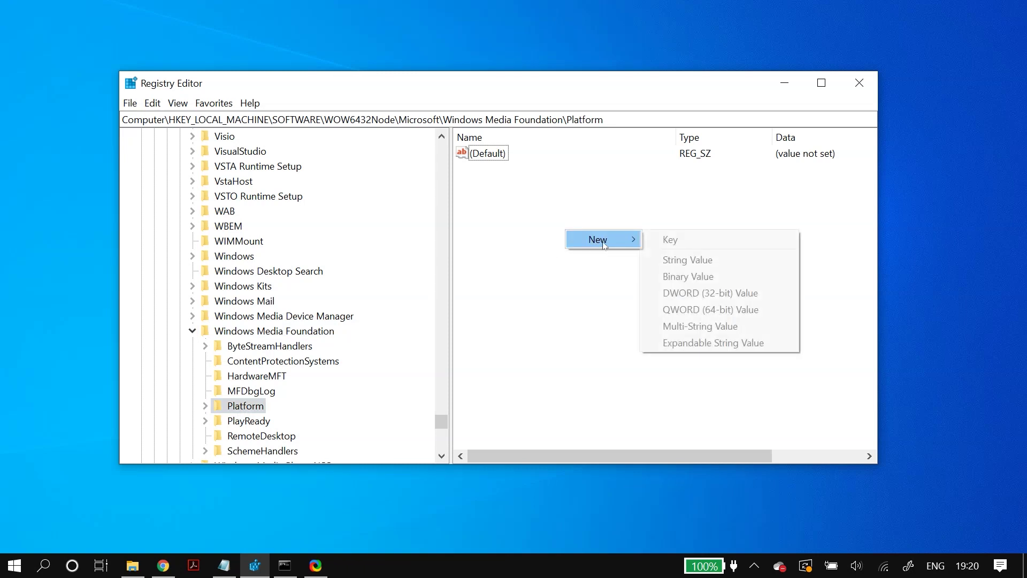
pyautogui.click(690, 293)
pyautogui.write('Enable')
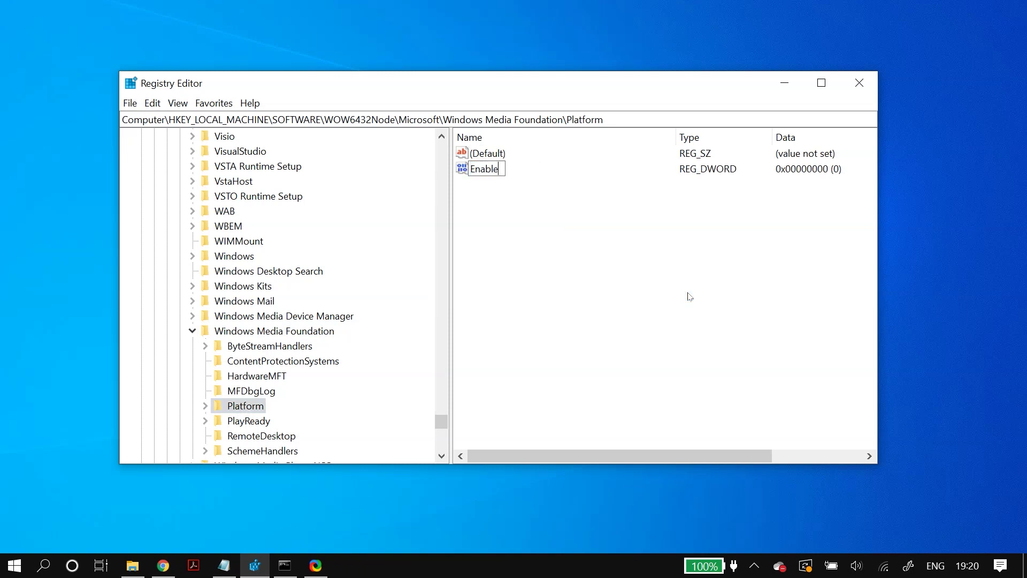
pyautogui.write('FrameServerMode')
pyautogui.press('Return')
pyautogui.doubleClick(552, 168)
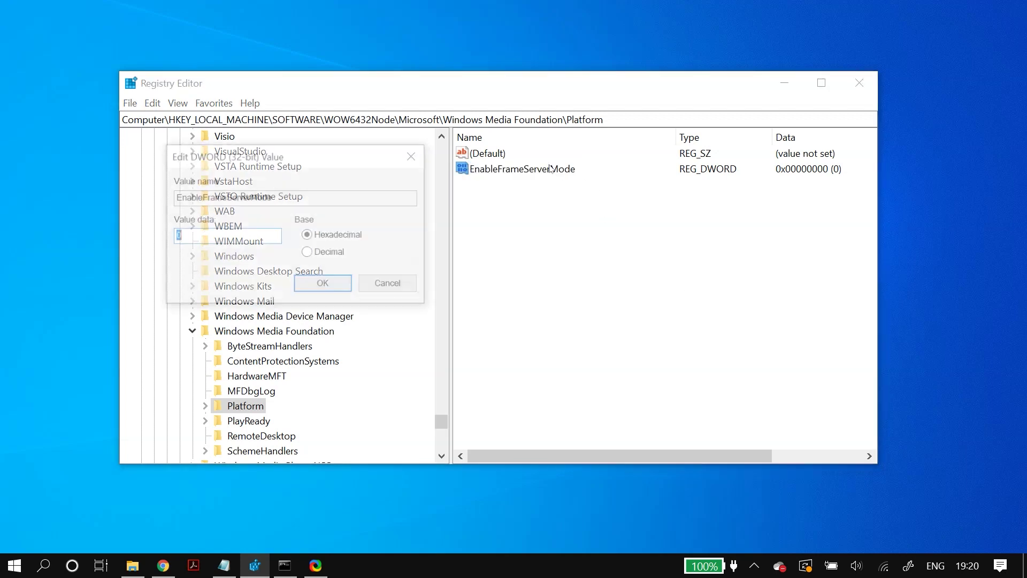
pyautogui.click(236, 238)
pyautogui.write('0')
pyautogui.click(308, 289)
# Enter 1 as the value data, confirm it, and close Registry Editor
pyautogui.click(522, 295)
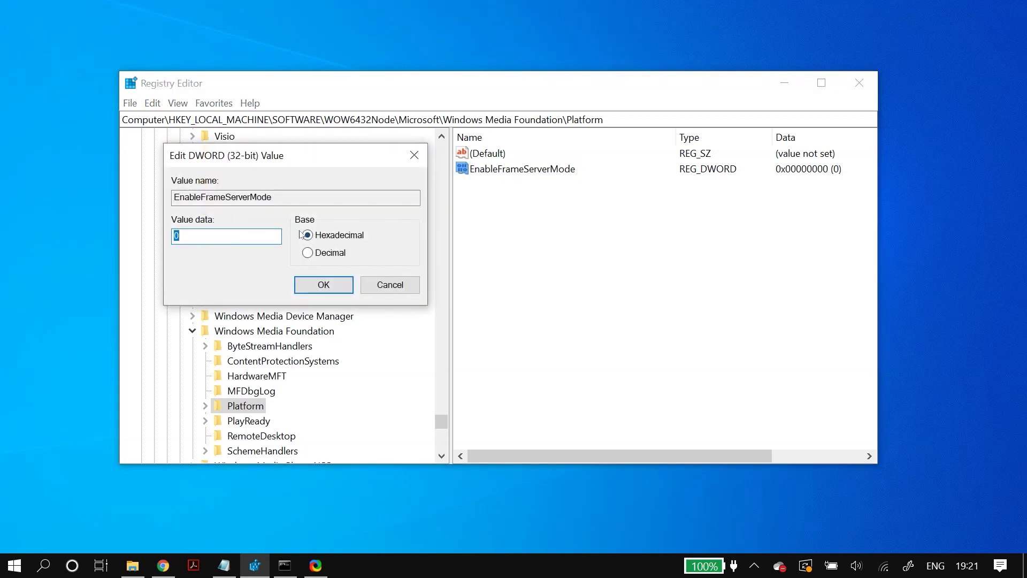
pyautogui.write('1')
pyautogui.click(302, 285)
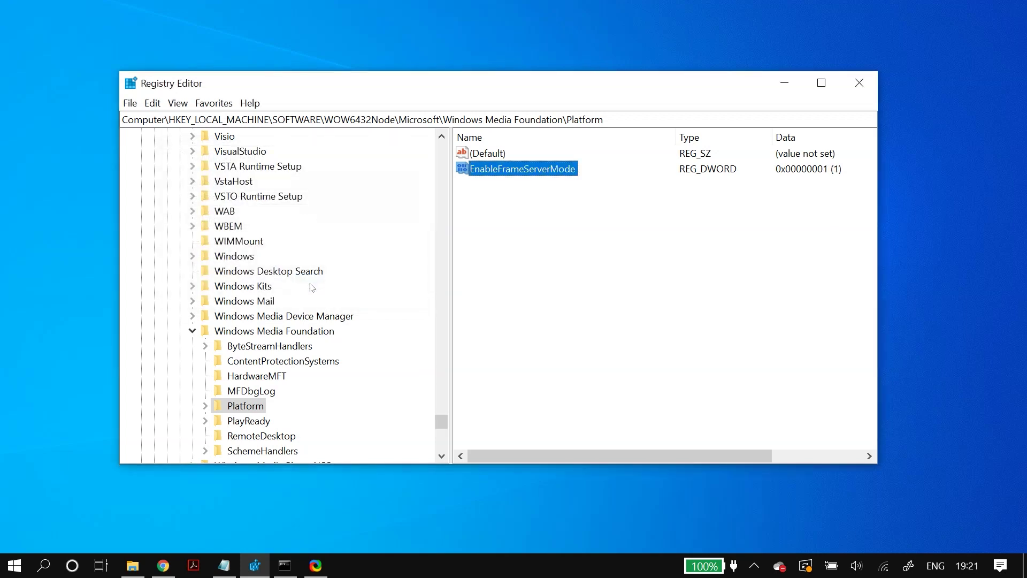
pyautogui.click(566, 256)
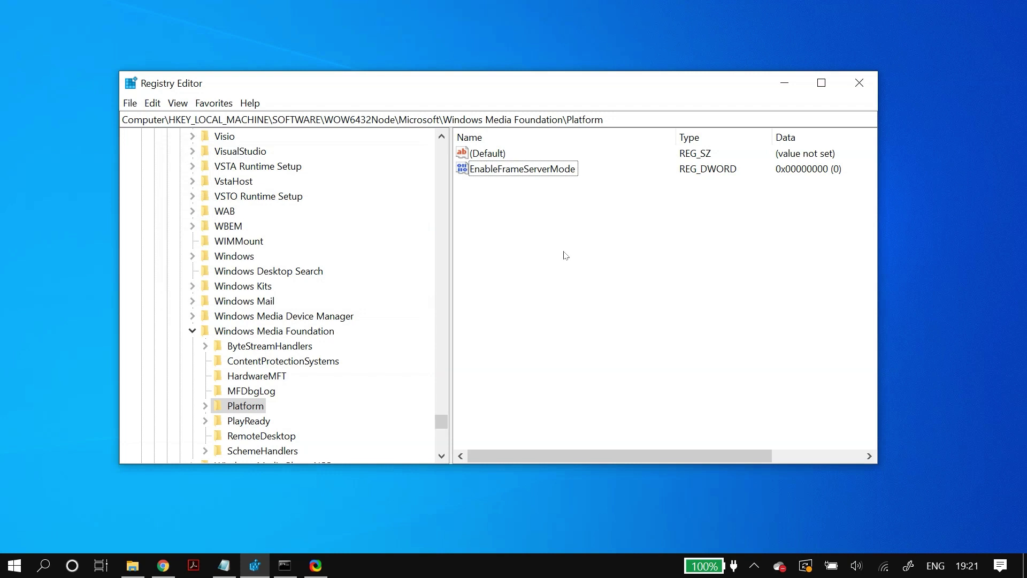
pyautogui.click(865, 84)
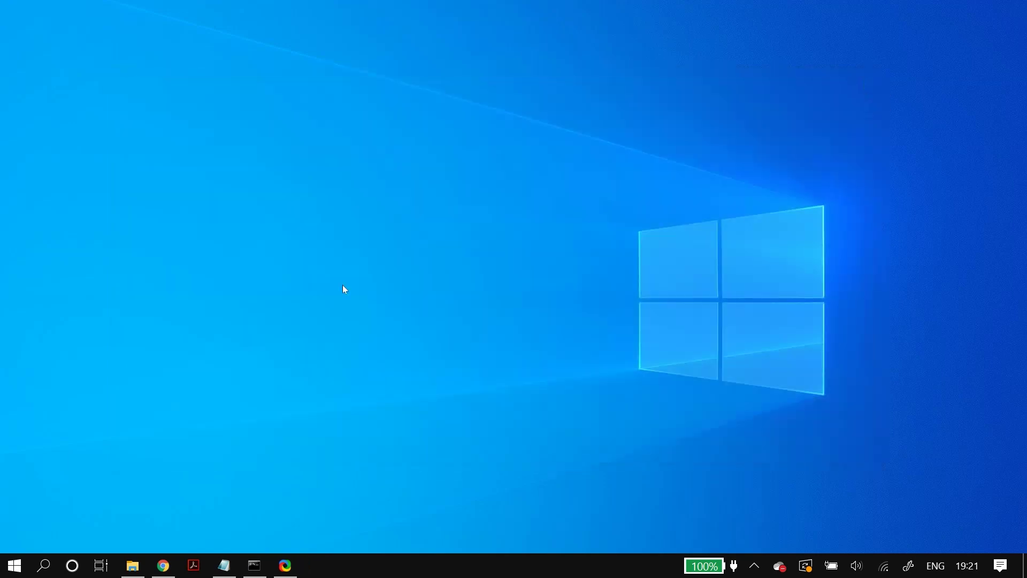
# Open Control Panel's Hardware and Sound > Power Options advanced settings for the Balanced plan
pyautogui.press('super')
pyautogui.write('con')
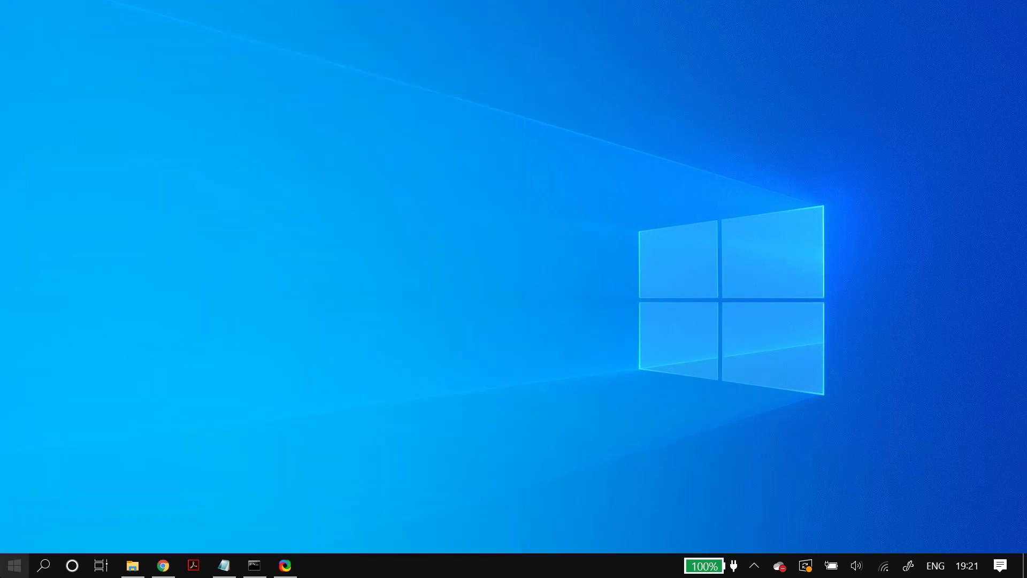
pyautogui.write('tr')
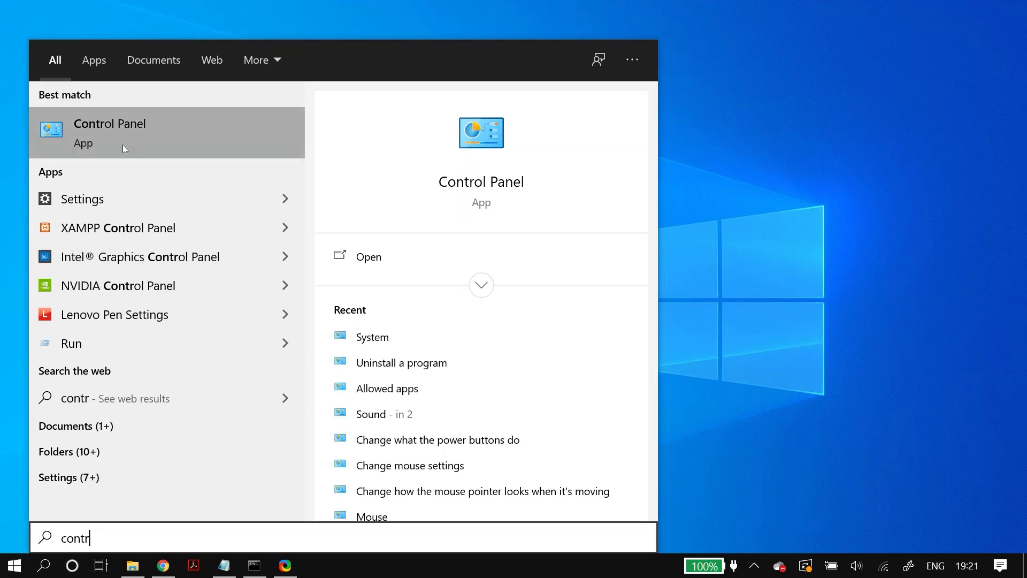
pyautogui.click(131, 138)
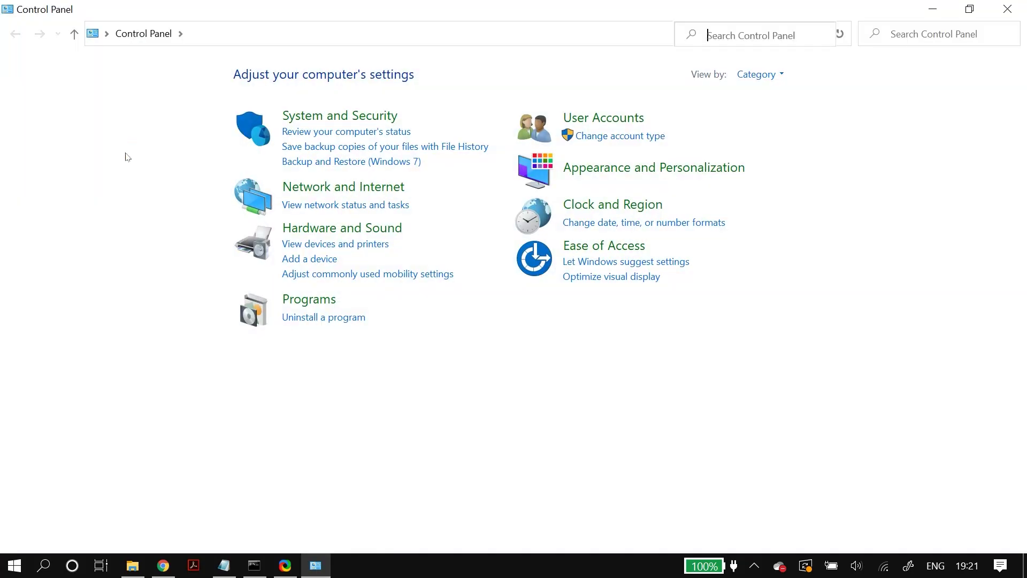
pyautogui.click(307, 228)
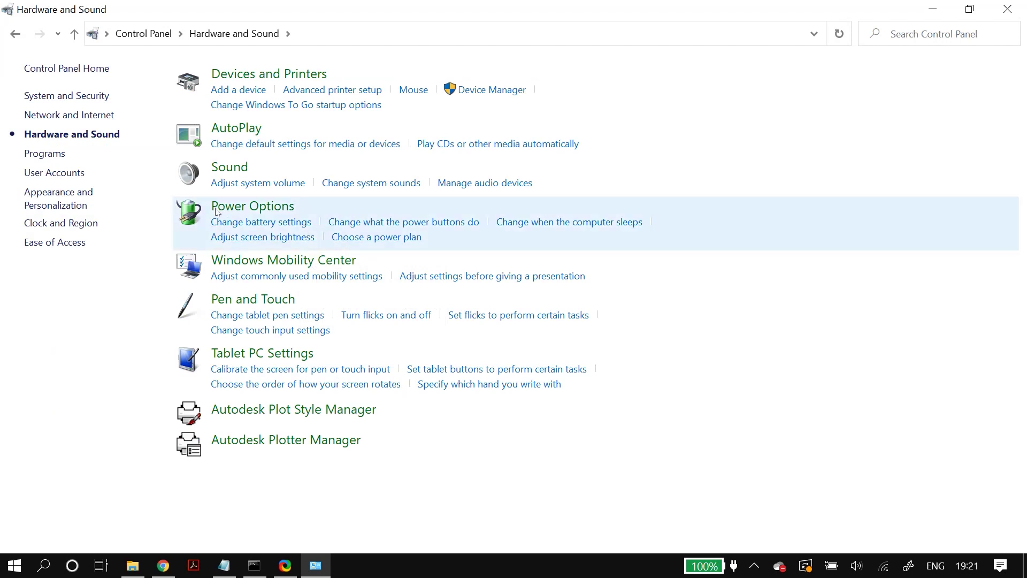
pyautogui.click(255, 207)
pyautogui.click(601, 162)
pyautogui.click(365, 246)
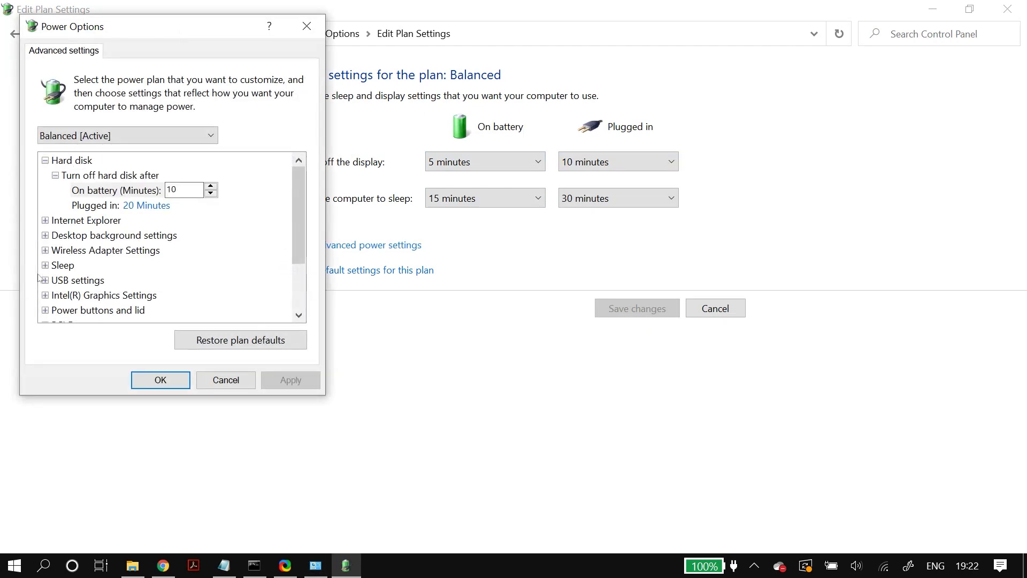
# Expand USB settings and set USB selective suspend to Disabled on battery and plugged in
pyautogui.click(59, 280)
pyautogui.click(45, 280)
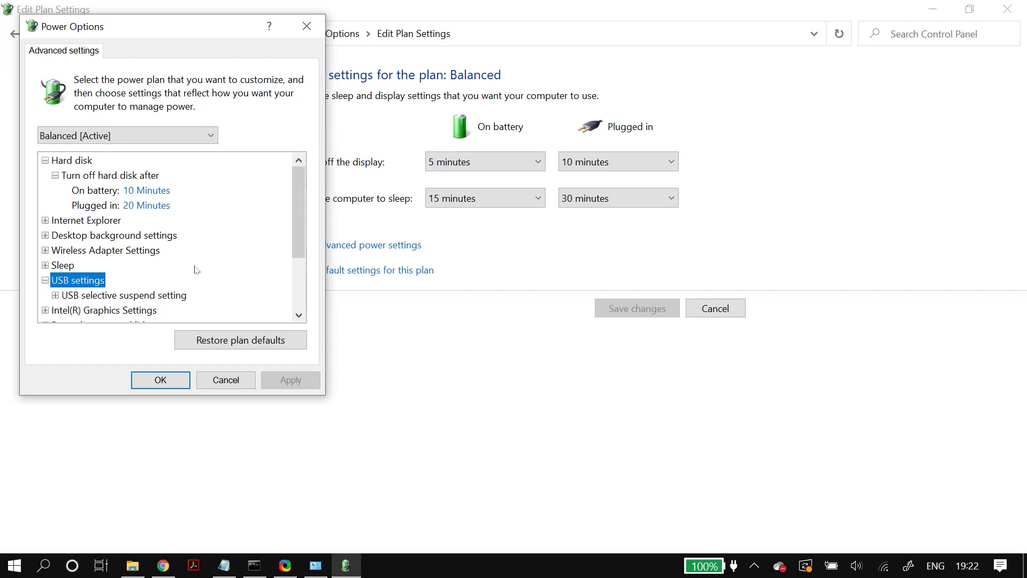
pyautogui.scroll(-1, 298, 238)
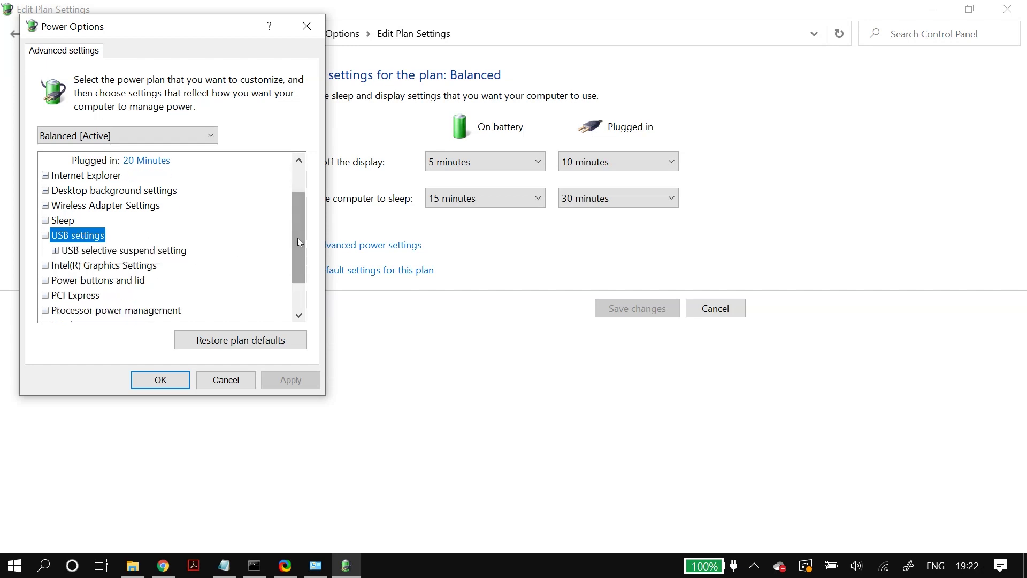
pyautogui.doubleClick(158, 251)
pyautogui.click(99, 267)
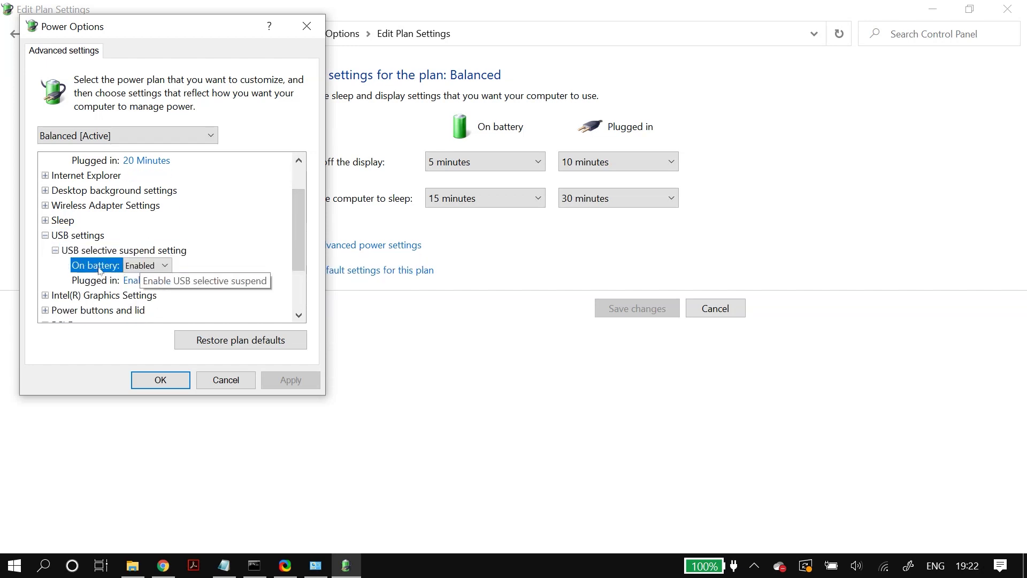
pyautogui.click(146, 269)
pyautogui.click(146, 282)
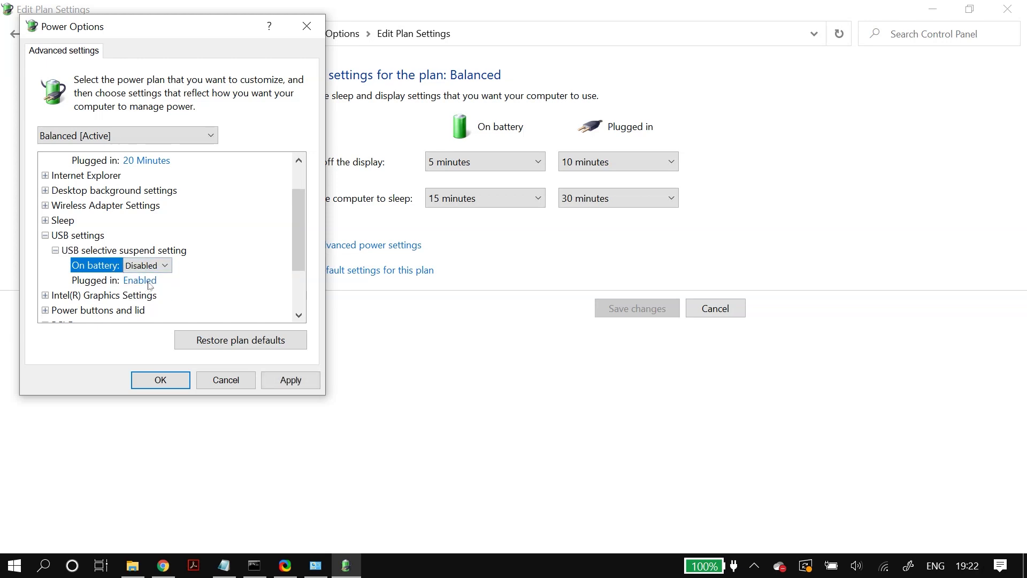
pyautogui.click(149, 280)
pyautogui.click(153, 282)
pyautogui.click(154, 296)
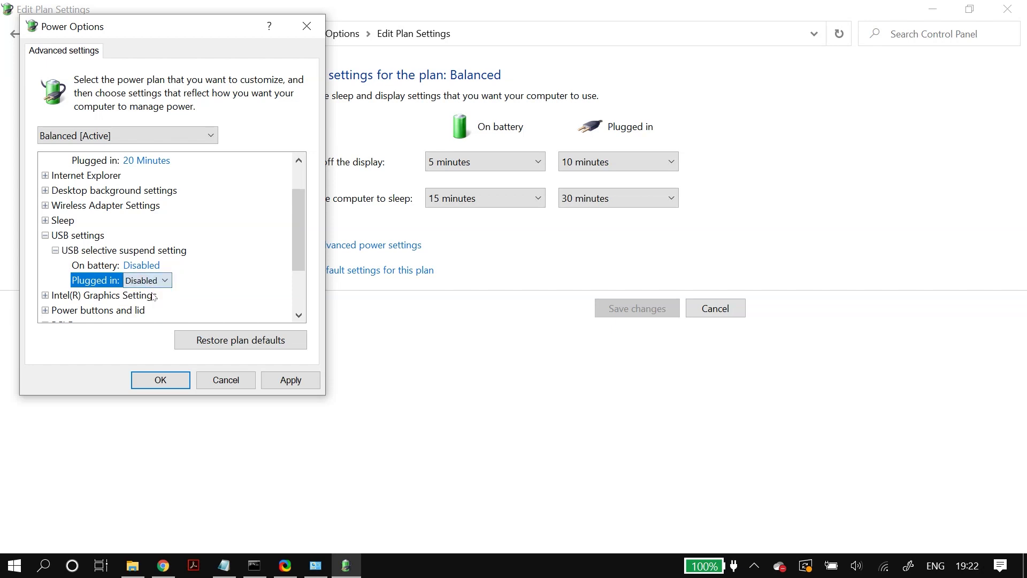
# Set USB selective suspend back to Enabled for both on battery and plugged in
pyautogui.click(159, 268)
pyautogui.click(160, 268)
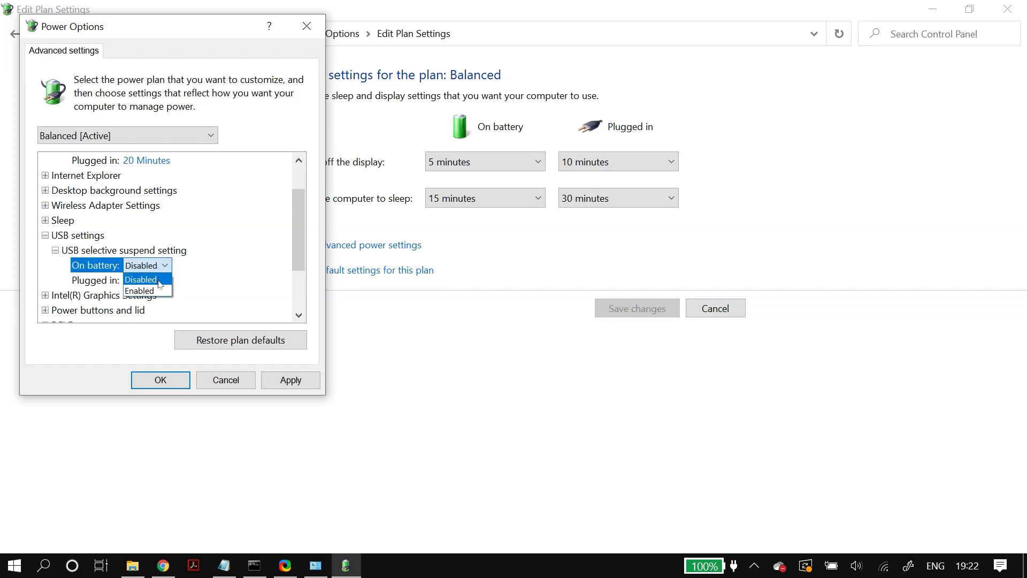
pyautogui.click(159, 290)
pyautogui.click(153, 283)
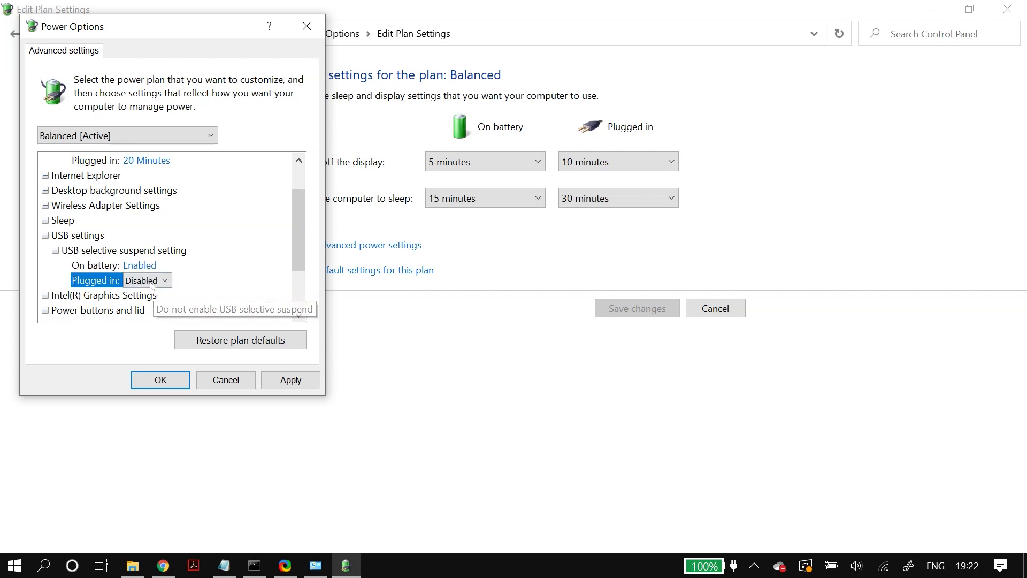
pyautogui.click(153, 283)
pyautogui.click(155, 301)
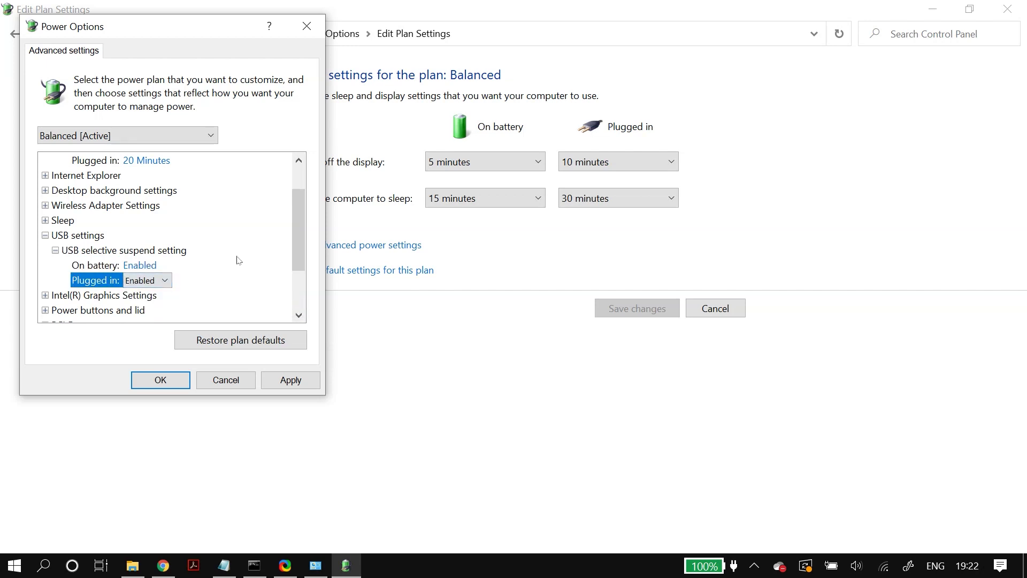
# Expand PCI Express and select Link State Power Management
pyautogui.scroll(-1, 237, 258)
pyautogui.doubleClick(75, 265)
pyautogui.click(97, 286)
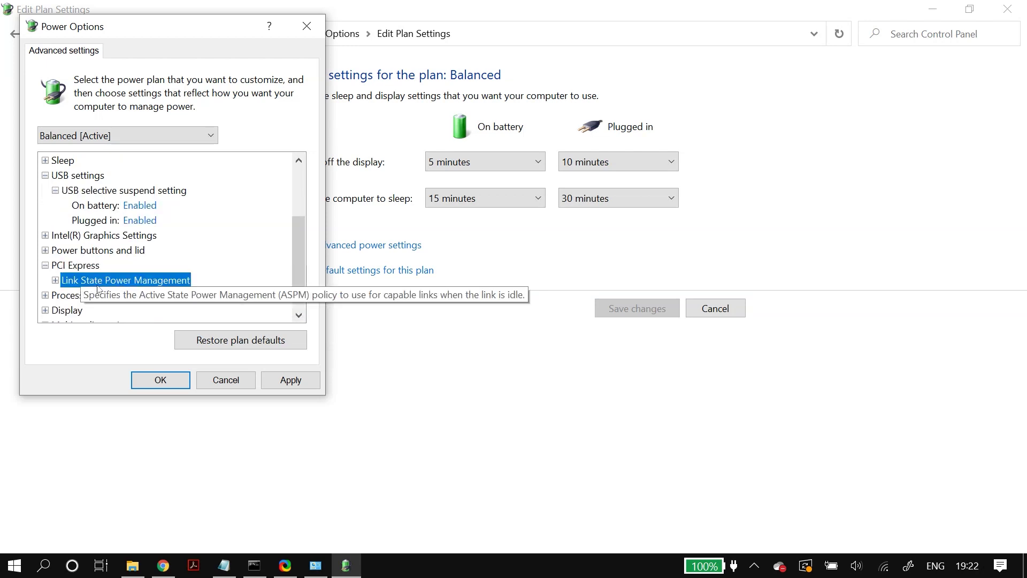
# Expand Link State Power Management and set both on-battery and plugged-in values to Off
pyautogui.doubleClick(98, 281)
pyautogui.scroll(-1, 298, 259)
pyautogui.scroll(-1, 298, 263)
pyautogui.click(186, 251)
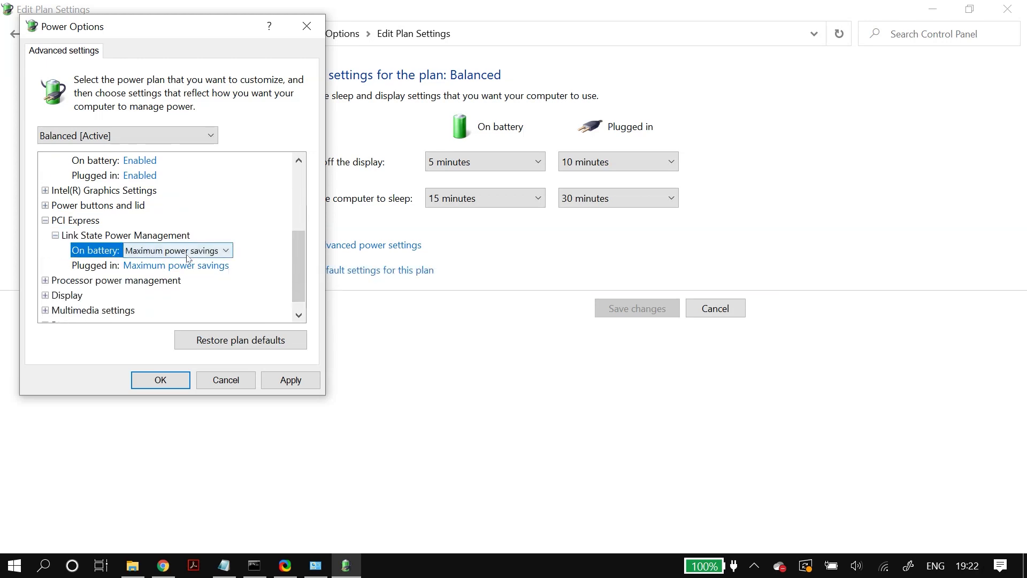
pyautogui.click(186, 256)
pyautogui.click(190, 267)
pyautogui.click(167, 268)
pyautogui.click(176, 271)
pyautogui.click(177, 282)
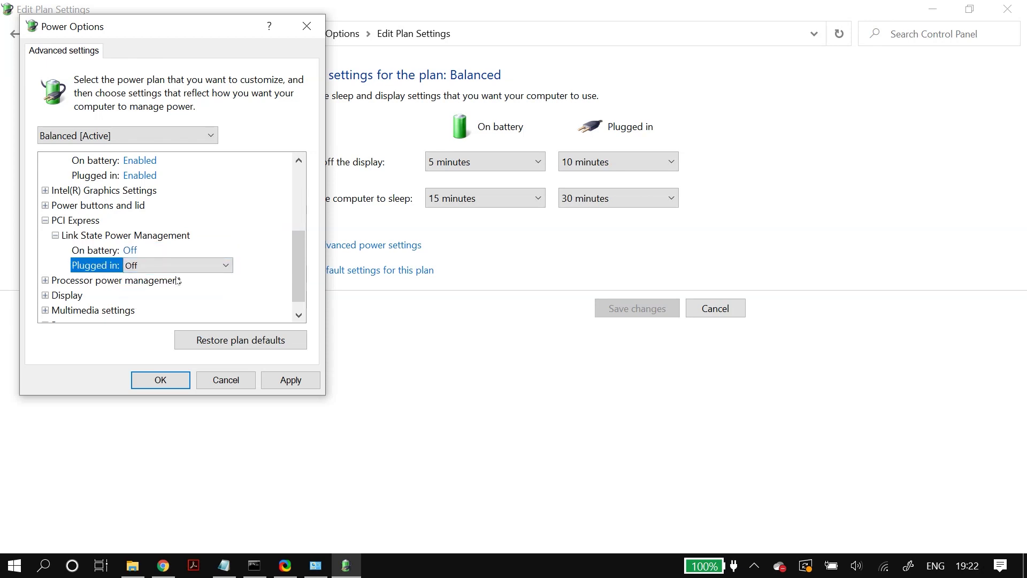
# Change both values to Maximum power savings, apply and confirm, then close Control Panel
pyautogui.click(139, 251)
pyautogui.click(177, 249)
pyautogui.click(171, 287)
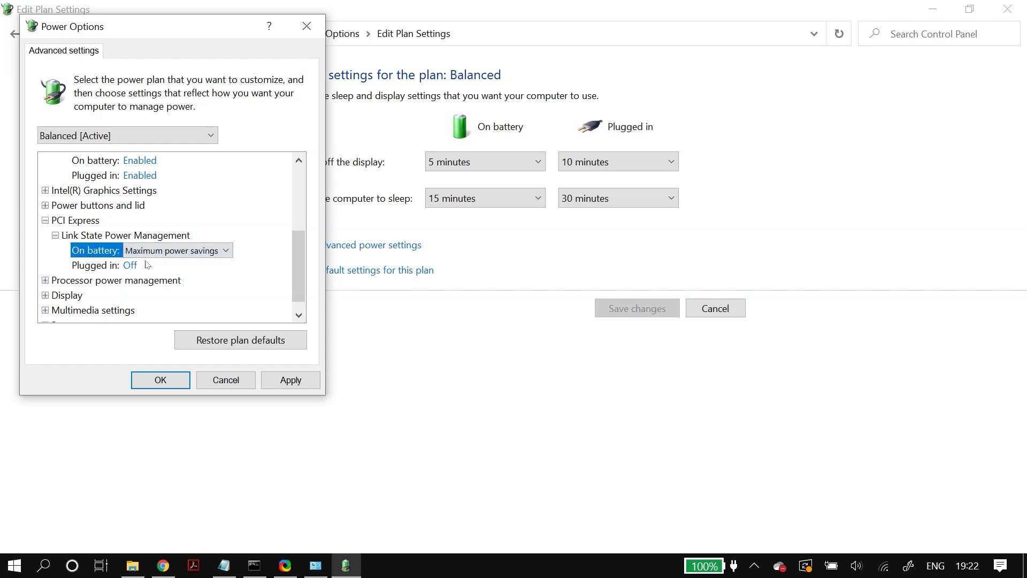
pyautogui.click(158, 266)
pyautogui.click(159, 266)
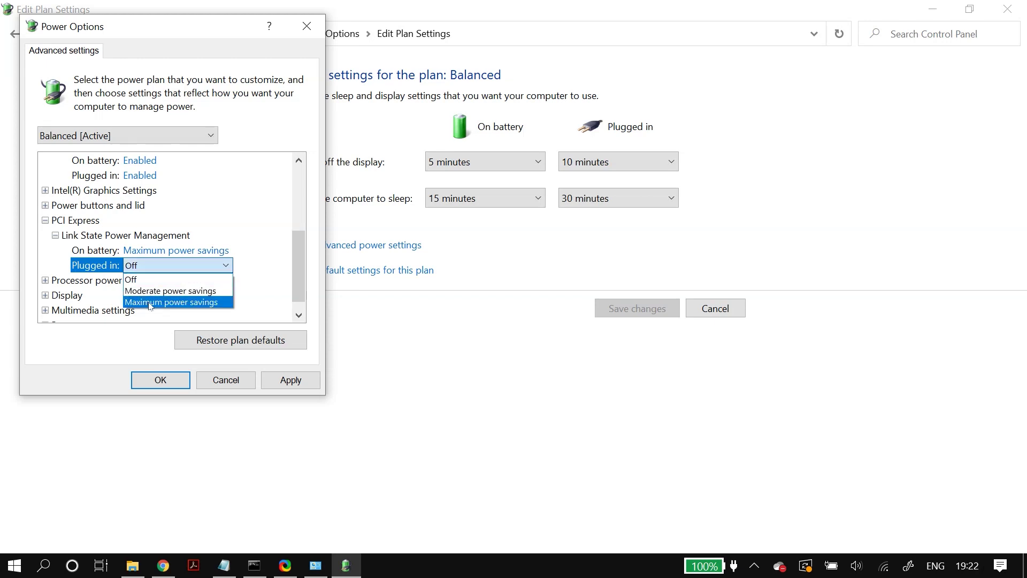
pyautogui.click(151, 303)
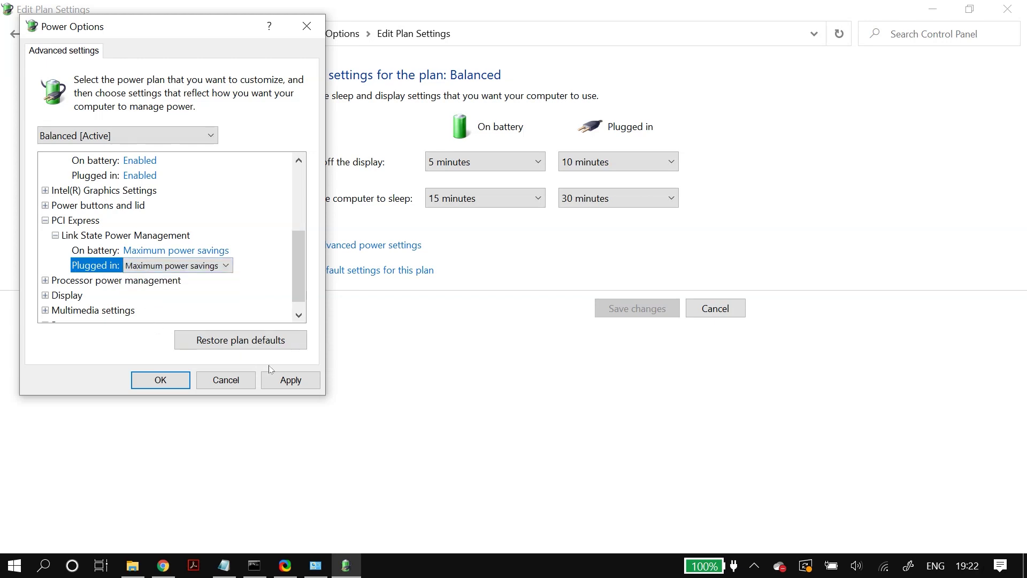
pyautogui.click(289, 382)
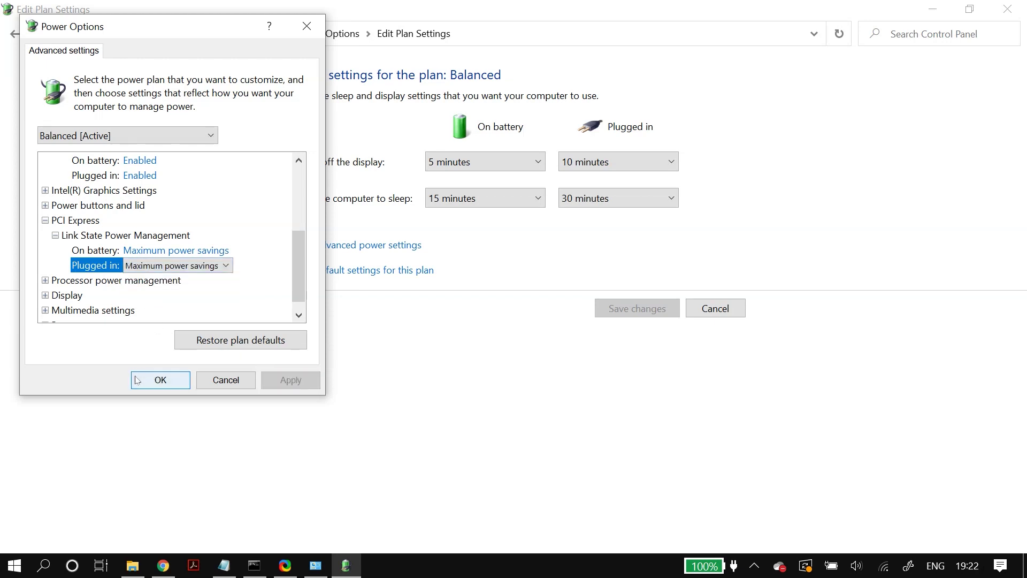
pyautogui.click(157, 380)
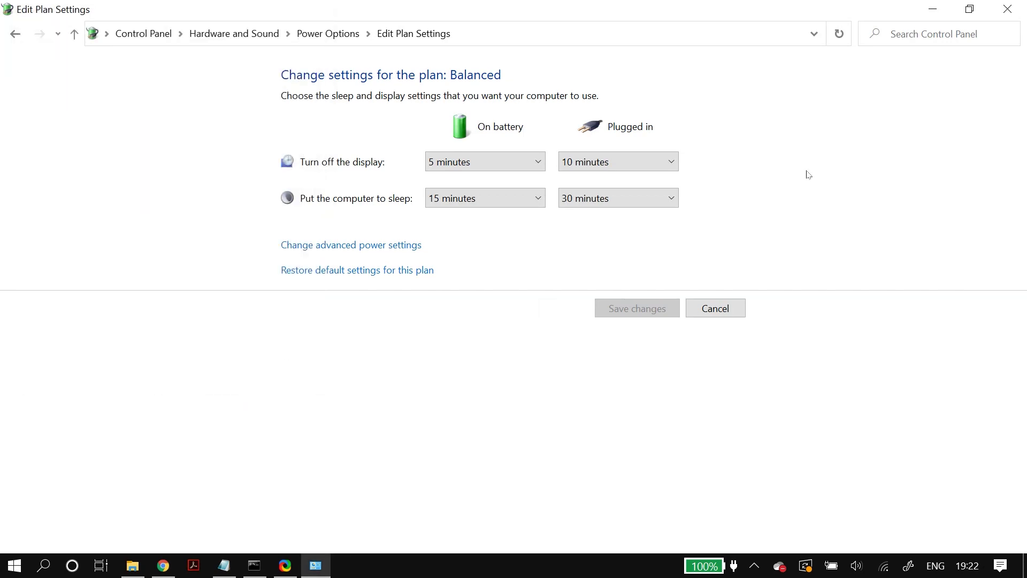
pyautogui.click(1007, 9)
# Search 'com' from the Start menu and run Command Prompt as administrator
pyautogui.press('super')
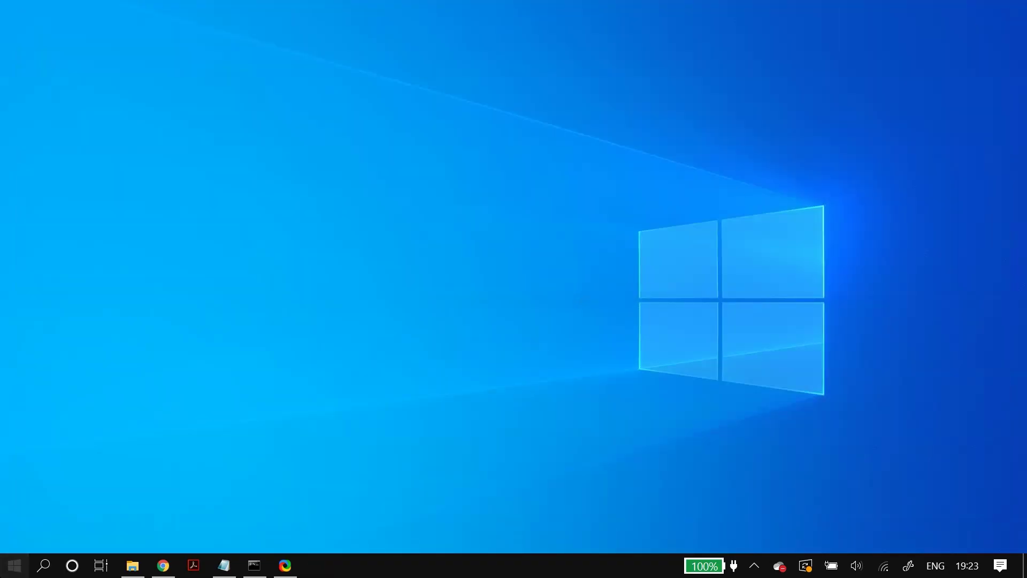
pyautogui.write('com')
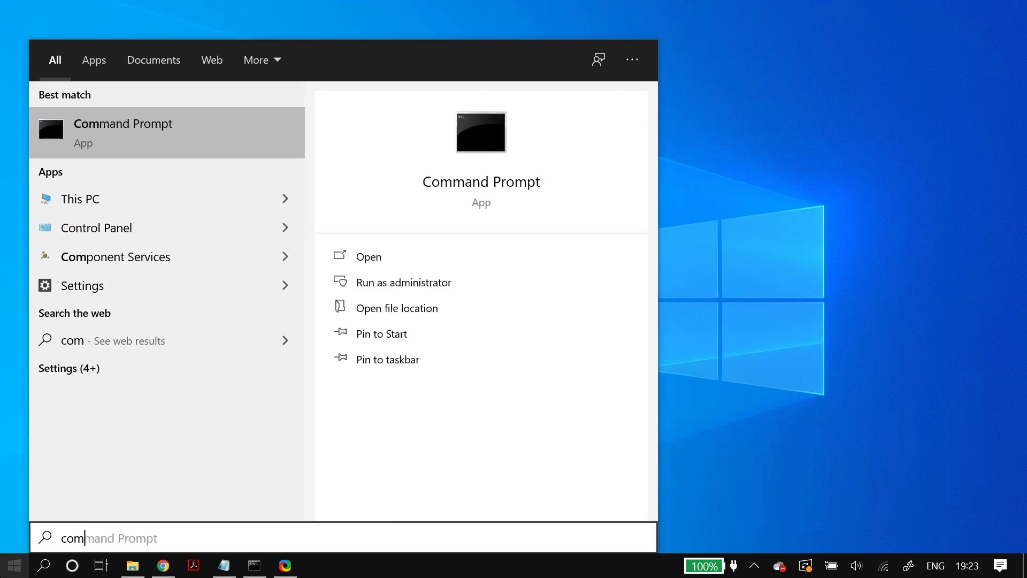
pyautogui.rightClick(196, 144)
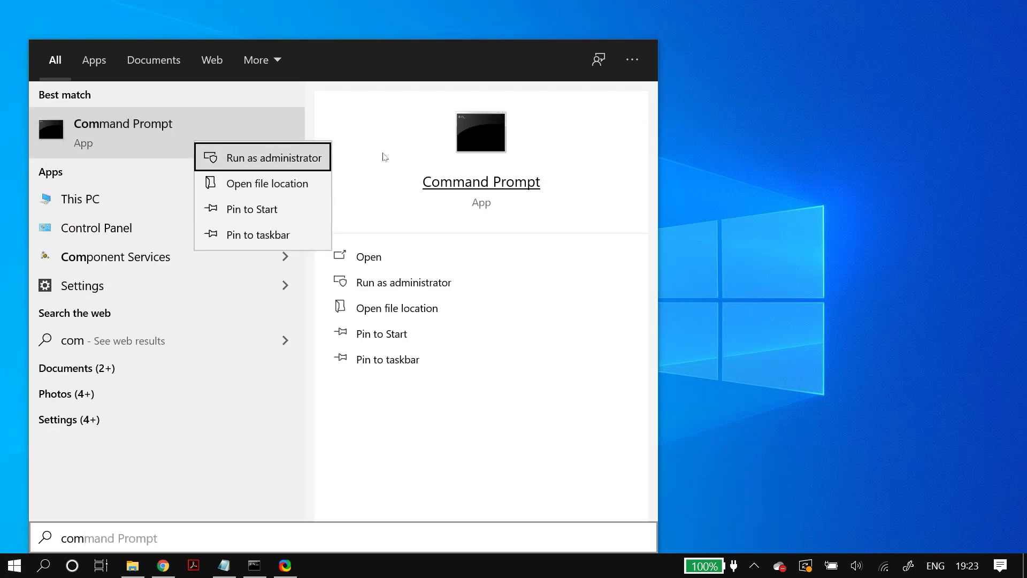
pyautogui.click(699, 281)
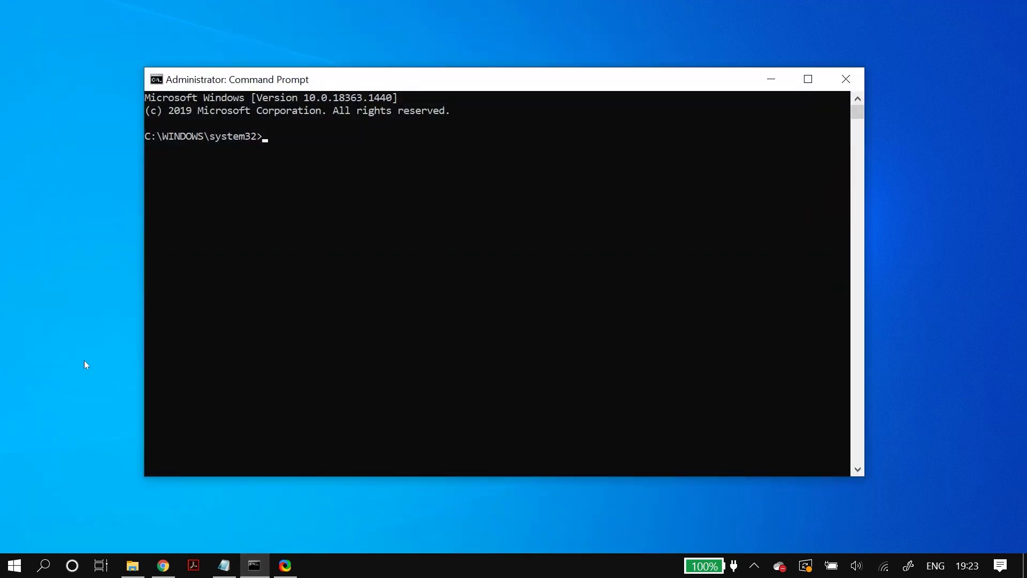
# Run 'dism /online /cleanup-image /checkhealth', then rerun the same command with /scanhealth
pyautogui.write('sm /online /cleanup-image')
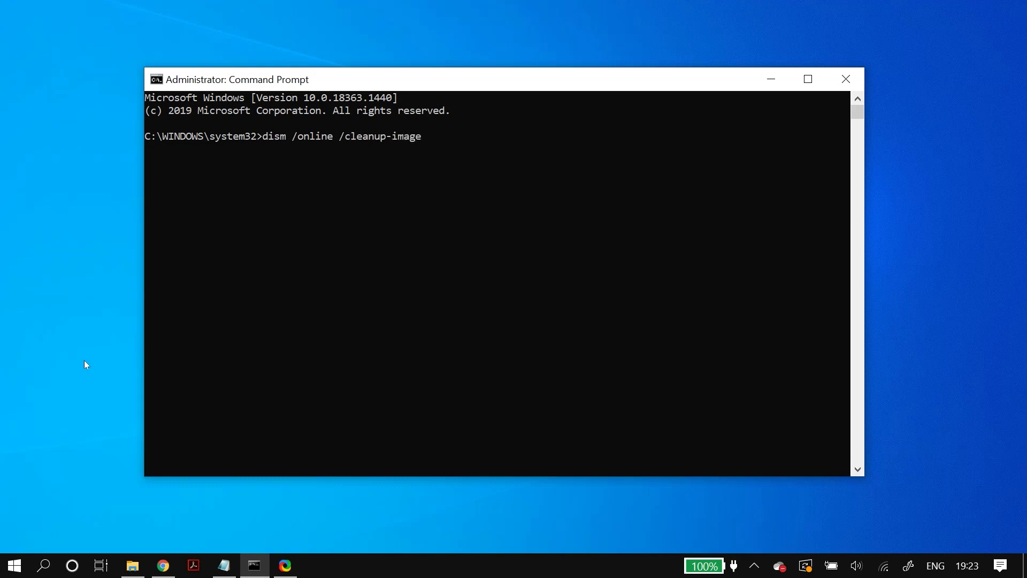
pyautogui.write(' /checkhealth')
pyautogui.press('Return')
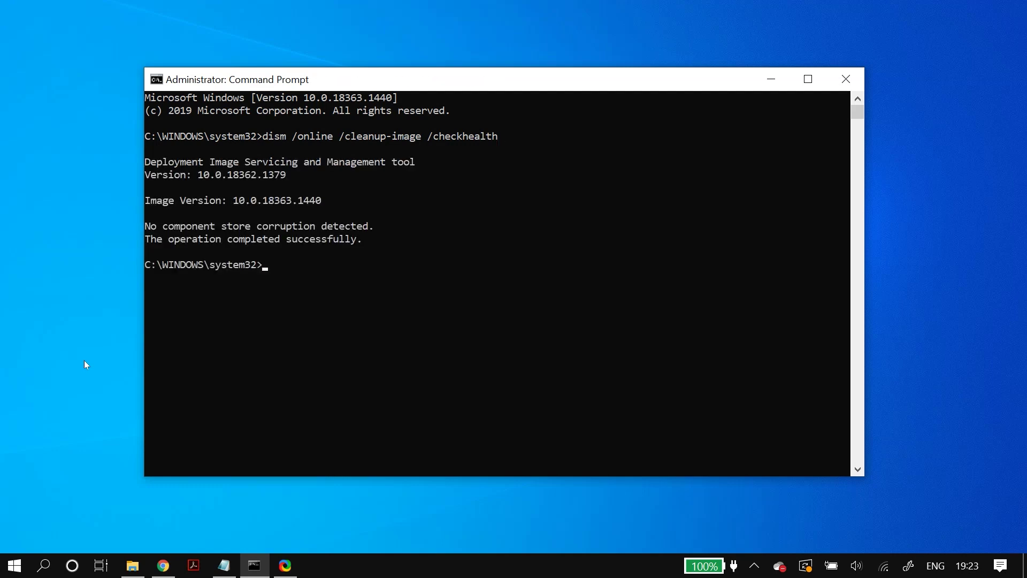
pyautogui.press('Up')
pyautogui.press('Left')
pyautogui.press('Left')
pyautogui.press('Left')
pyautogui.press('Left')
pyautogui.press('Left')
pyautogui.press('Left')
pyautogui.press('BackSpace')
pyautogui.press('BackSpace')
pyautogui.press('BackSpace')
pyautogui.press('BackSpace')
pyautogui.press('BackSpace')
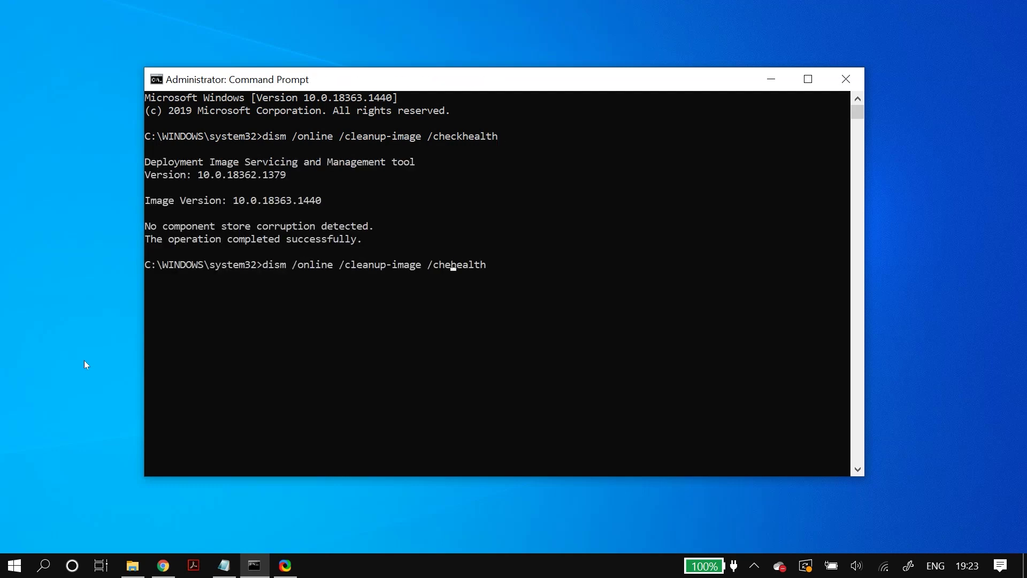
pyautogui.write('scan')
pyautogui.press('Return')
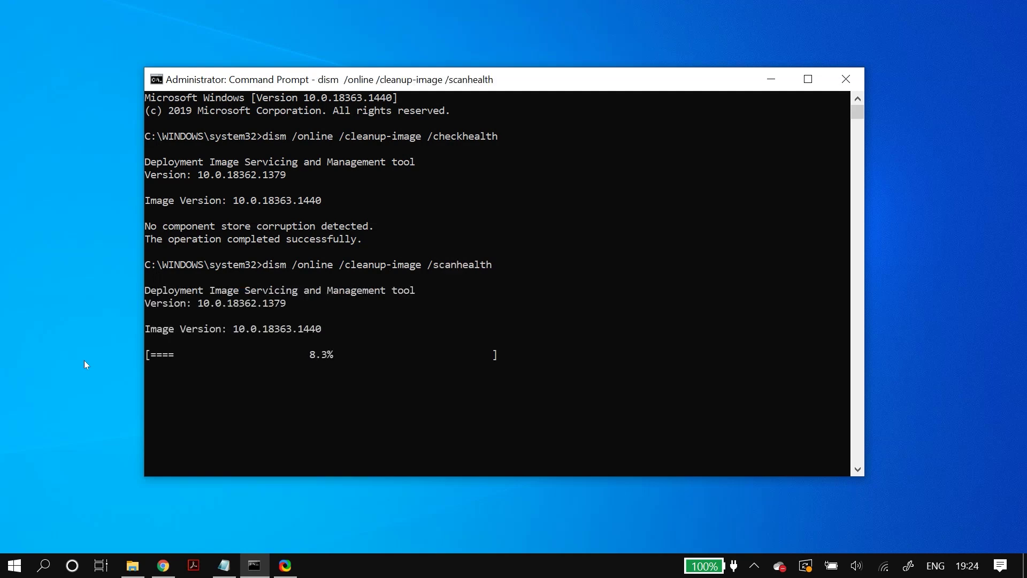